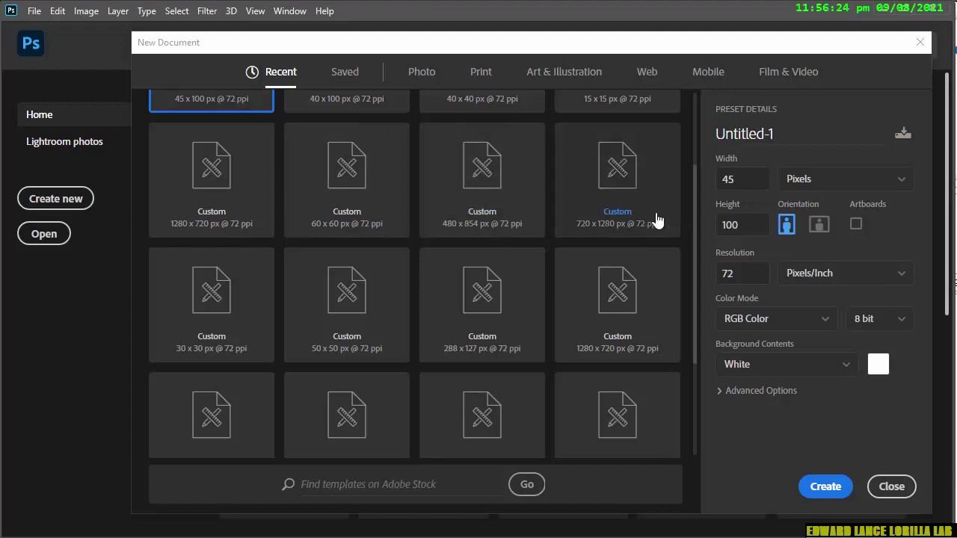
# Switch to Construct 2 and check the width and height of the rock sprite
pyautogui.hotkey('alt', 'Tab')
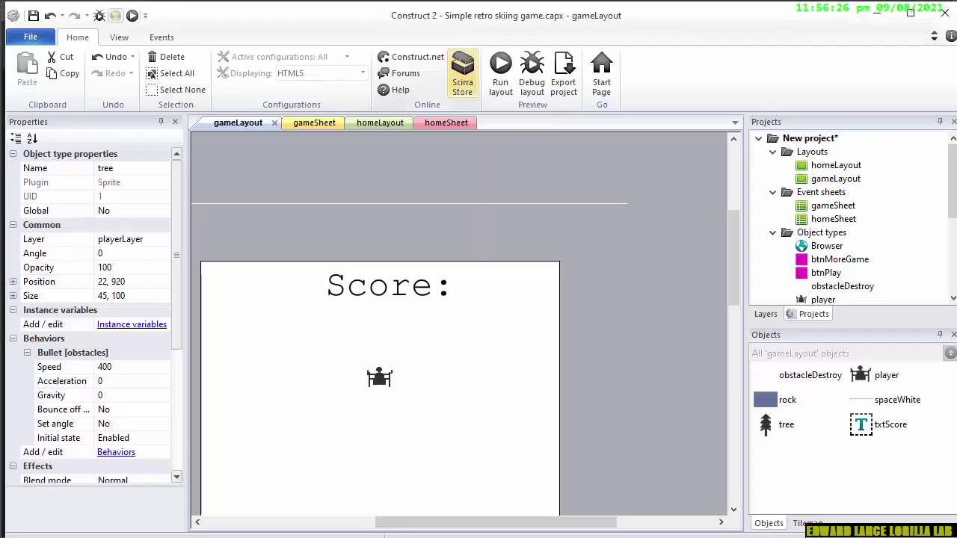
pyautogui.click(777, 400)
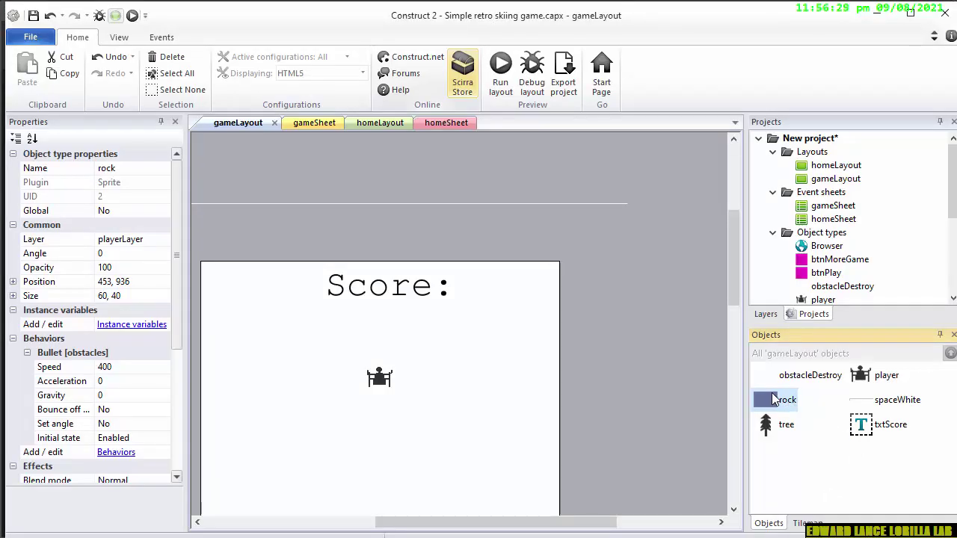
pyautogui.doubleClick(775, 399)
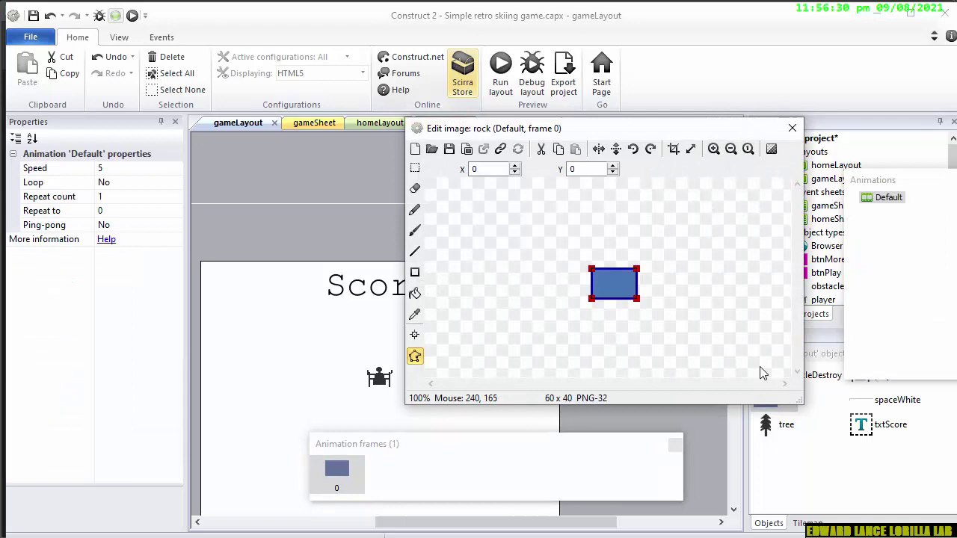
pyautogui.click(790, 126)
pyautogui.click(122, 297)
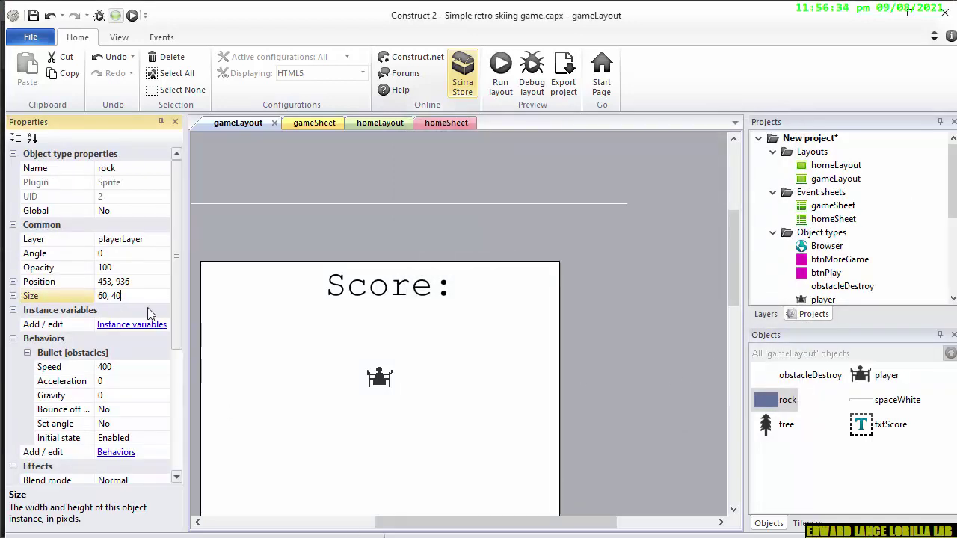
pyautogui.click(15, 296)
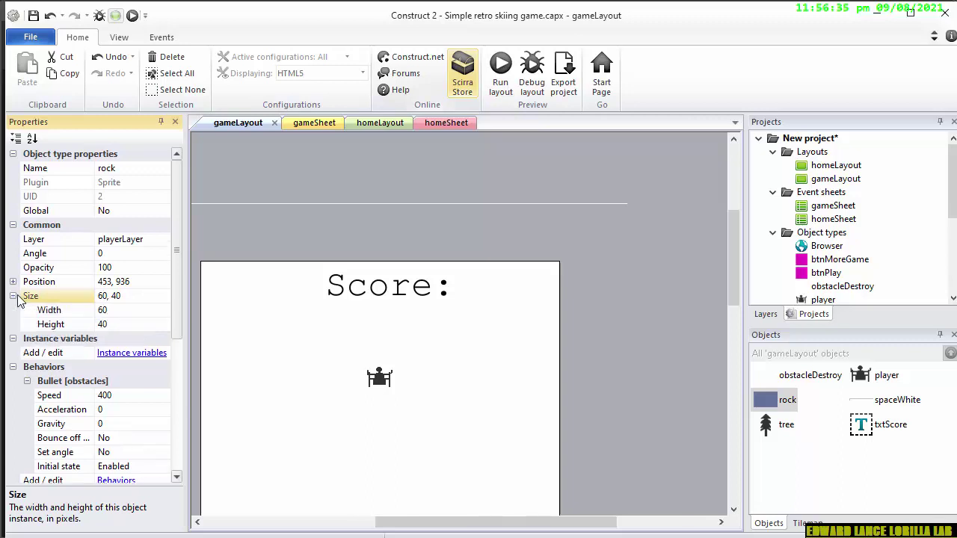
pyautogui.click(105, 312)
pyautogui.click(104, 327)
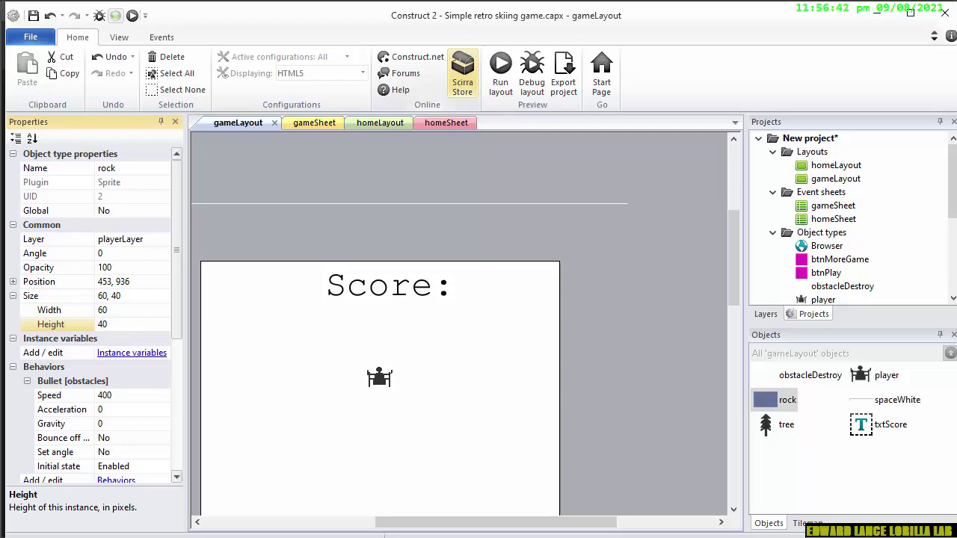
# Switch to Photoshop and create a new document 60 px wide and 40 px high at 72 ppi with a white background
pyautogui.hotkey('alt', 'Tab')
pyautogui.doubleClick(722, 181)
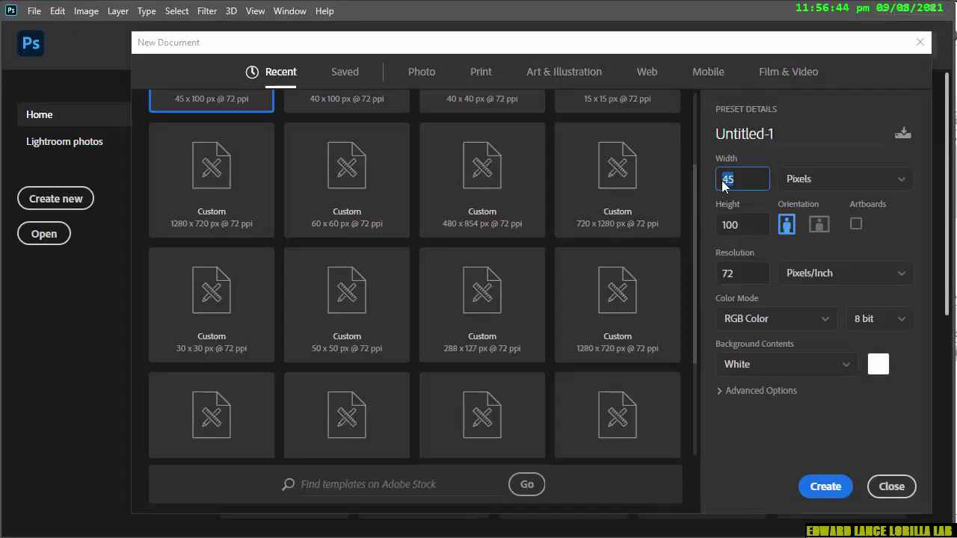
pyautogui.press('Tab')
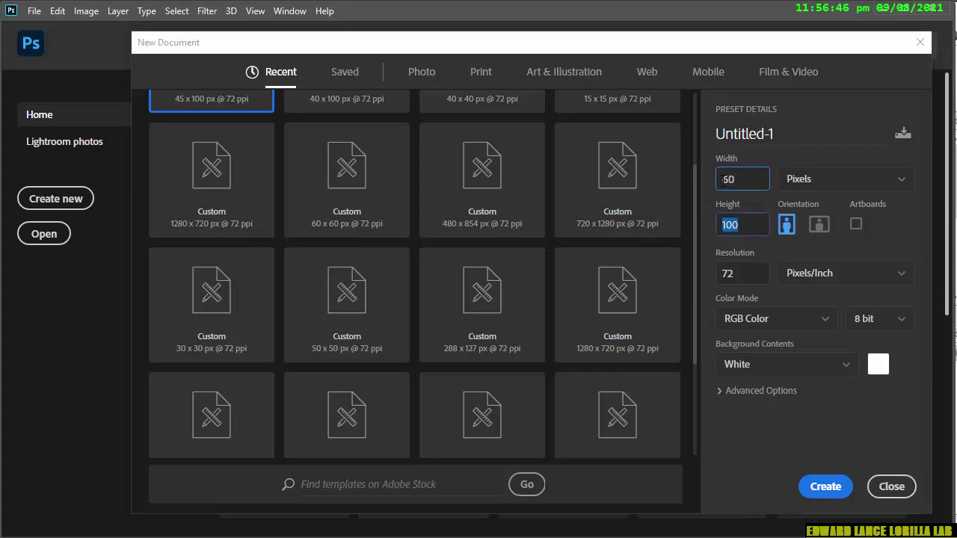
pyautogui.write('40')
pyautogui.press('Return')
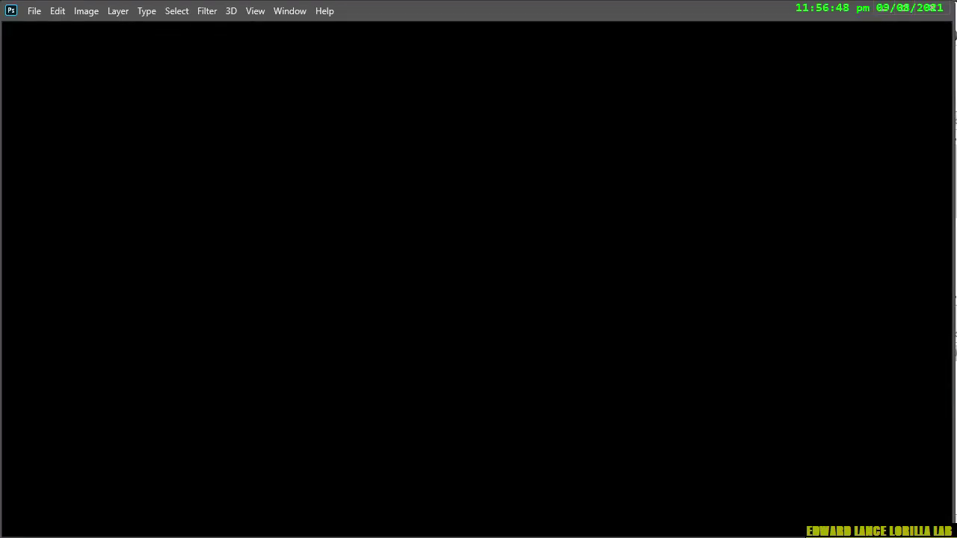
# Place a vertical guide at 30 px along the canvas centre and switch to the Pencil tool
pyautogui.hotkey('ctrl', '-')
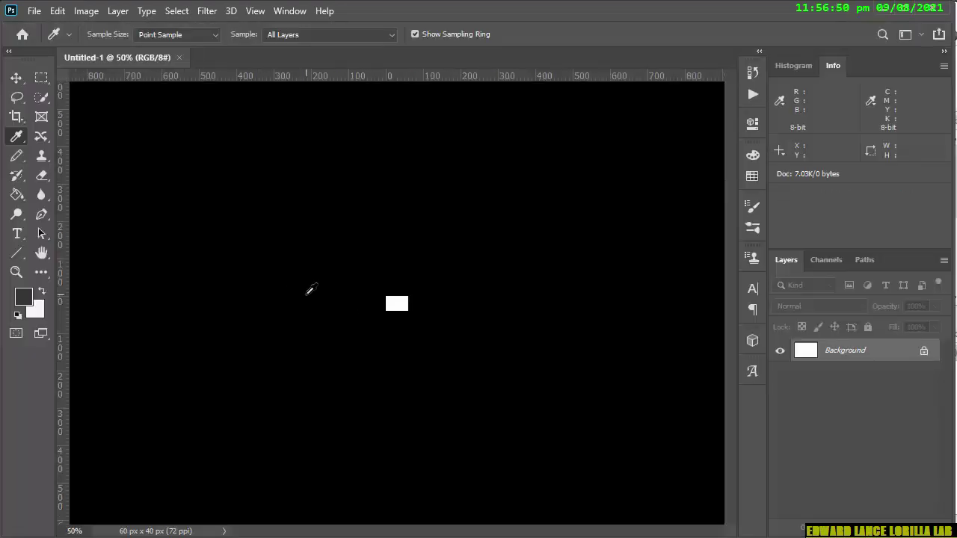
pyautogui.hotkey('ctrl', '+')
pyautogui.hotkey('ctrl', '+')
pyautogui.hotkey('ctrl', '+')
pyautogui.hotkey('ctrl', '+')
pyautogui.hotkey('ctrl', '+')
pyautogui.hotkey('ctrl', '+')
pyautogui.hotkey('ctrl', '+')
pyautogui.hotkey('ctrl', '+')
pyautogui.hotkey('ctrl', '+')
pyautogui.hotkey('ctrl', '+')
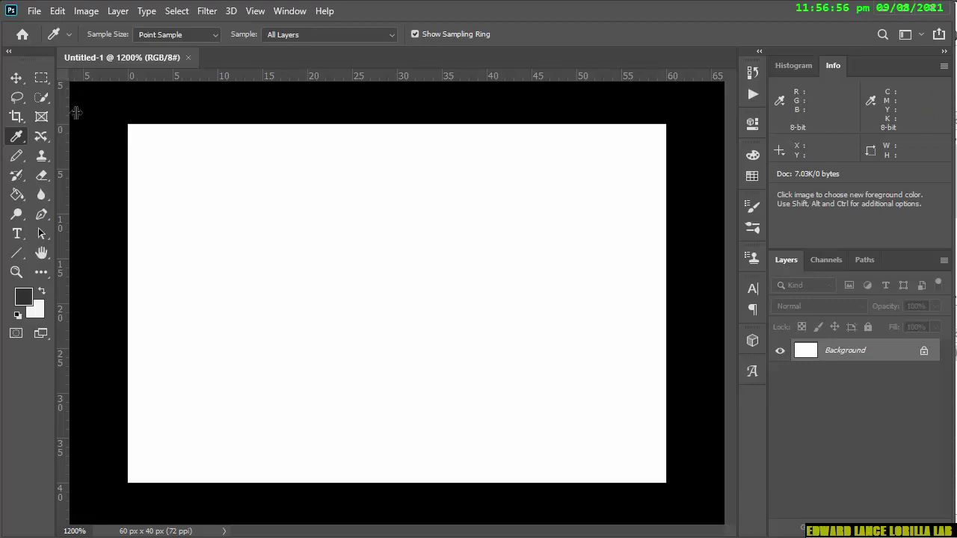
pyautogui.moveTo(76, 112); pyautogui.dragTo(398, 142)
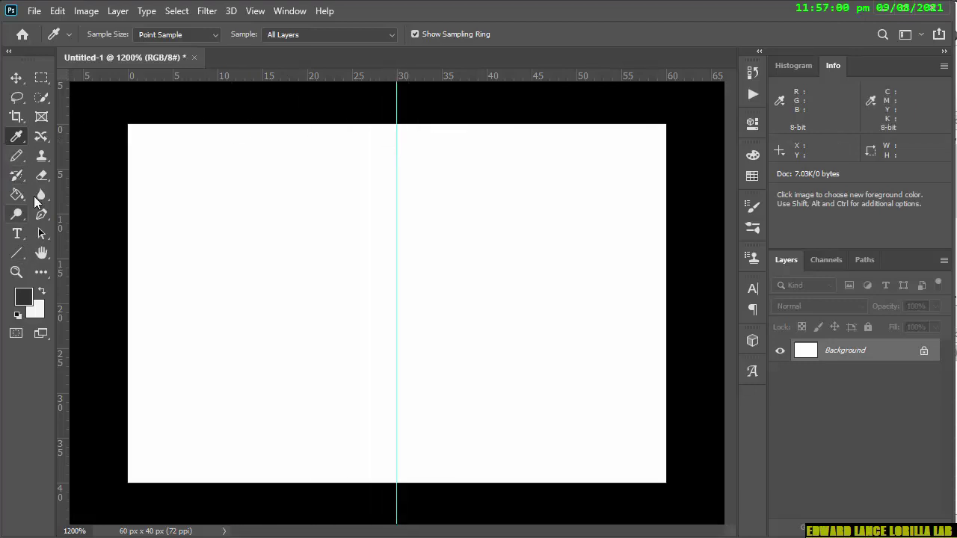
pyautogui.click(41, 175)
pyautogui.click(18, 135)
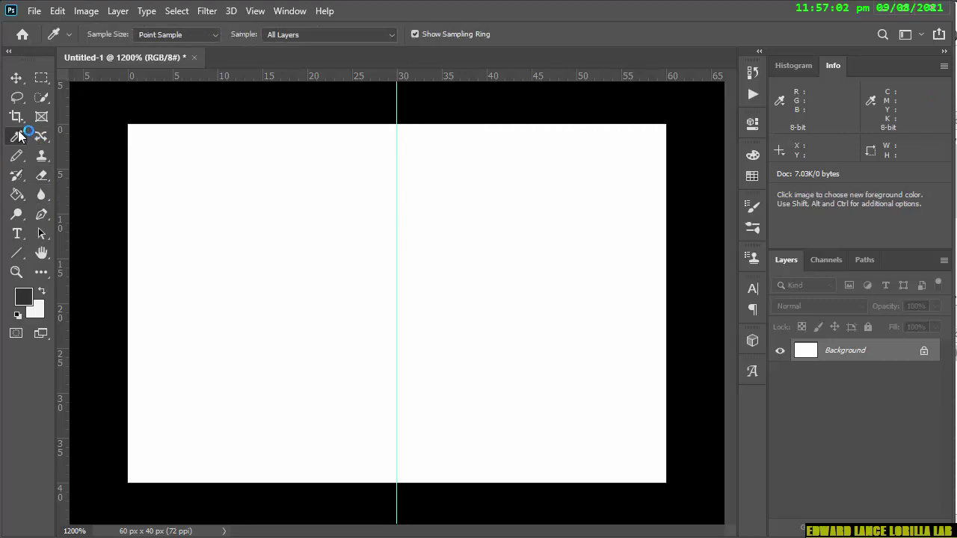
pyautogui.click(17, 155)
pyautogui.click(75, 169)
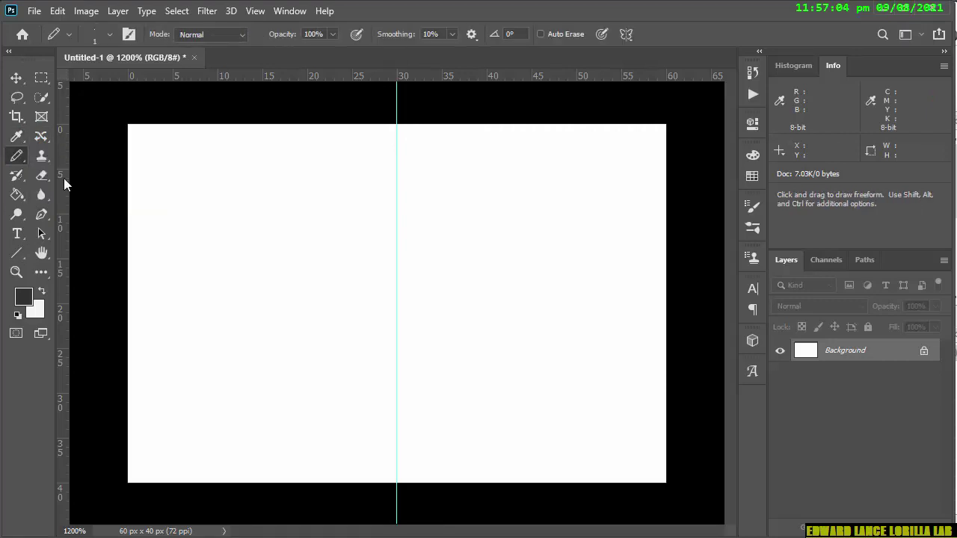
# Try to pencil the left half of the rock outline in dark grey up to the guide, undoing each attempt
pyautogui.moveTo(131, 476)
pyautogui.mouseDown()
pyautogui.moveTo(136, 402)
pyautogui.moveTo(160, 365)
pyautogui.moveTo(393, 276)
pyautogui.moveTo(393, 472)
pyautogui.moveTo(138, 476)
pyautogui.mouseUp()
pyautogui.moveTo(371, 469); pyautogui.dragTo(387, 472)
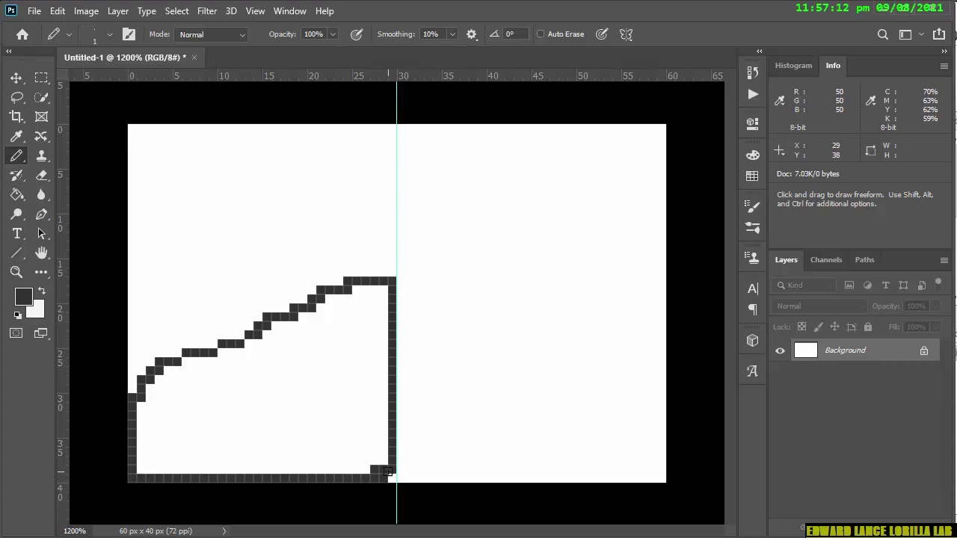
pyautogui.hotkey('ctrl', 'z')
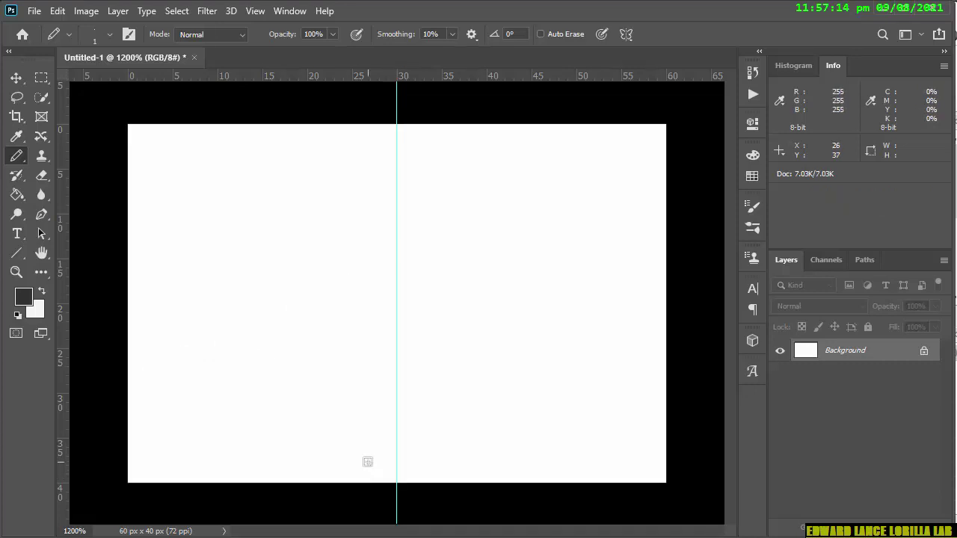
pyautogui.moveTo(397, 245)
pyautogui.mouseDown()
pyautogui.moveTo(243, 302)
pyautogui.moveTo(123, 390)
pyautogui.mouseUp()
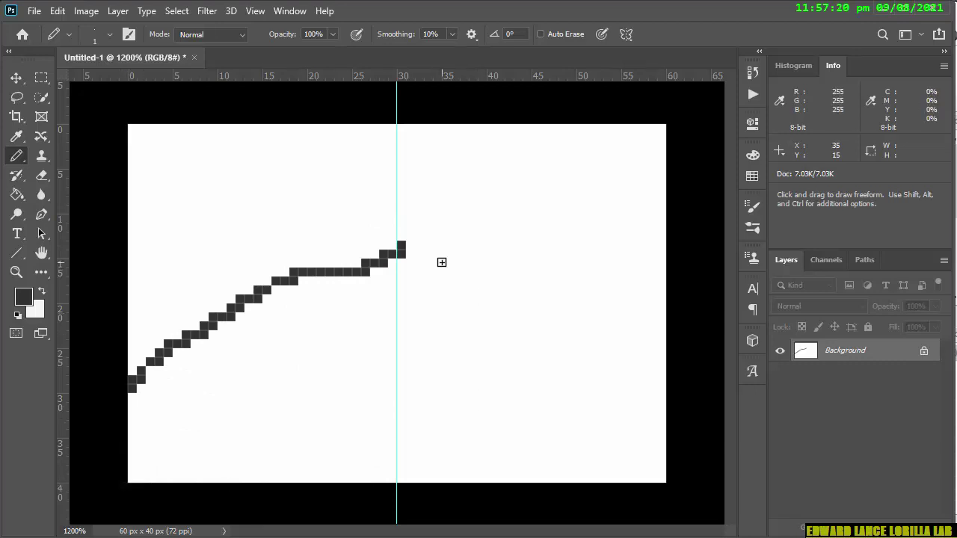
pyautogui.hotkey('ctrl', 'z')
pyautogui.moveTo(400, 254)
pyautogui.mouseDown()
pyautogui.moveTo(305, 279)
pyautogui.moveTo(252, 304)
pyautogui.mouseUp()
pyautogui.hotkey('ctrl', 'z')
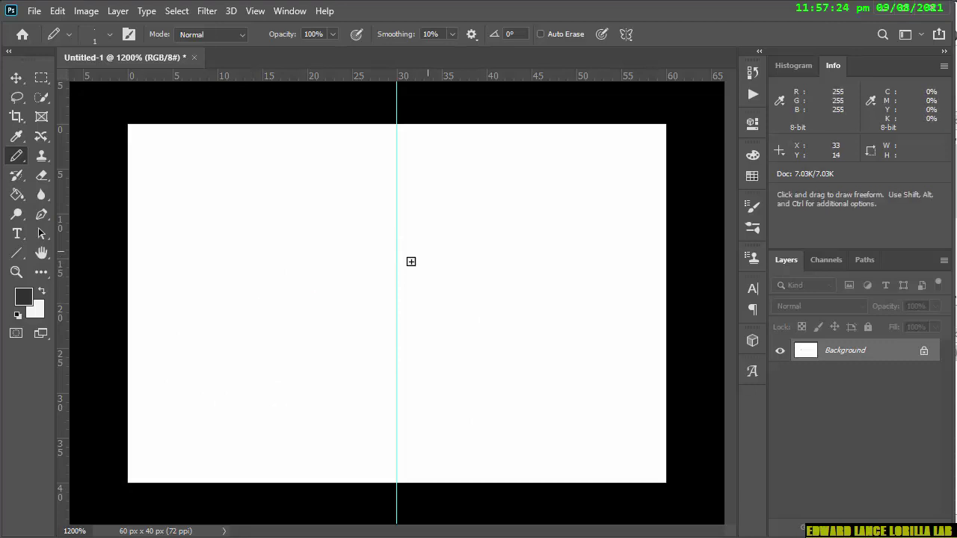
# Try a sloping rock outline from the guide down the canvas's left edge and along its base on the Background layer, then clear it
pyautogui.click(385, 263)
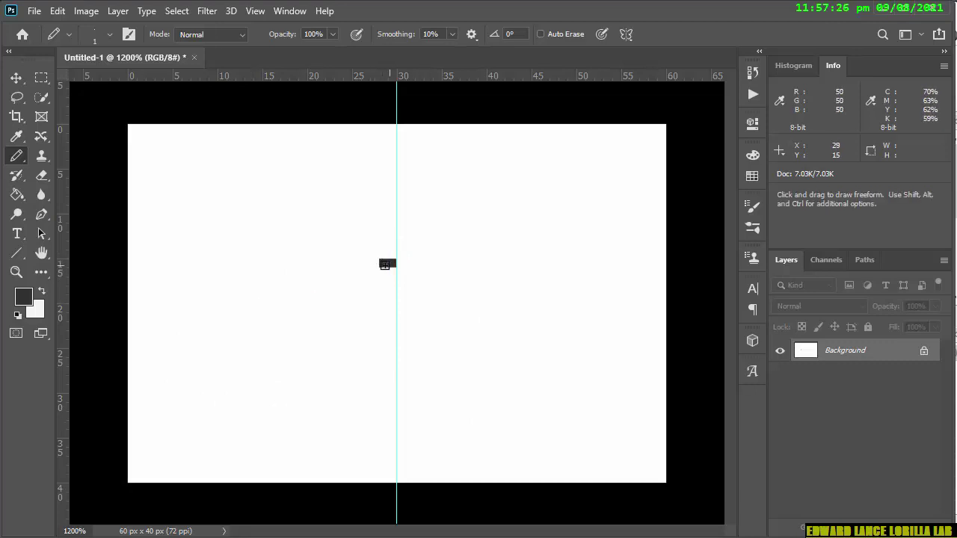
pyautogui.moveTo(385, 265)
pyautogui.mouseDown()
pyautogui.moveTo(259, 298)
pyautogui.moveTo(135, 361)
pyautogui.moveTo(122, 391)
pyautogui.moveTo(131, 466)
pyautogui.mouseUp()
pyautogui.moveTo(131, 402); pyautogui.dragTo(129, 385)
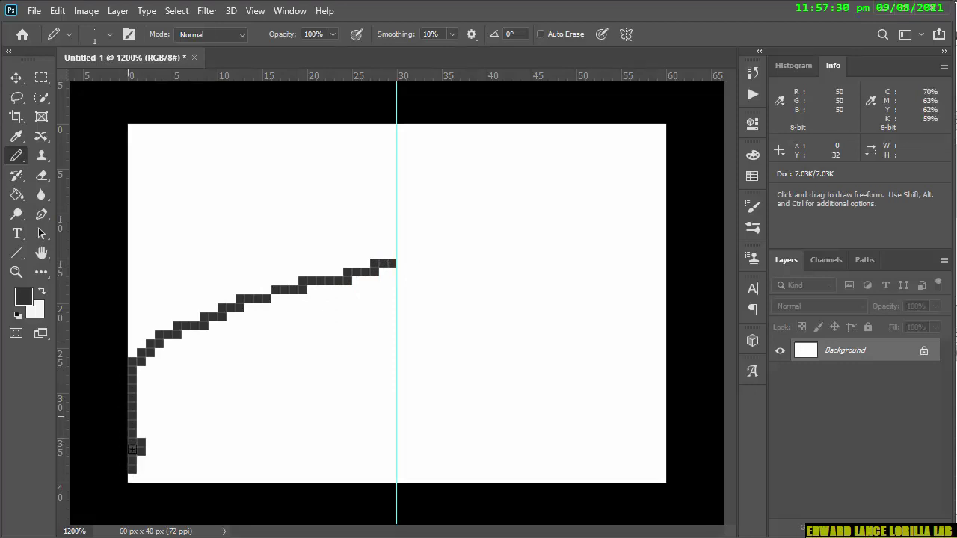
pyautogui.moveTo(132, 448)
pyautogui.mouseDown()
pyautogui.moveTo(148, 479)
pyautogui.moveTo(131, 480)
pyautogui.moveTo(192, 479)
pyautogui.mouseUp()
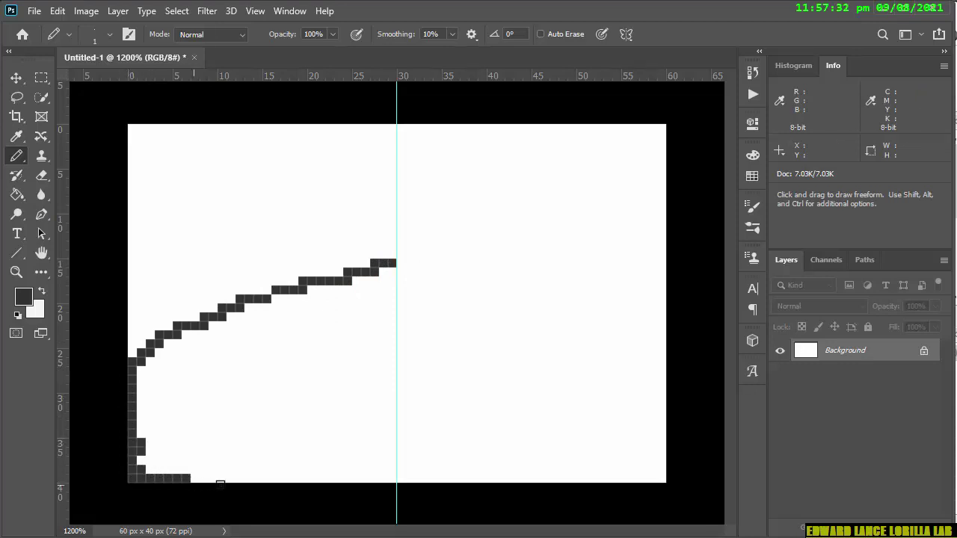
pyautogui.moveTo(275, 479); pyautogui.dragTo(177, 479)
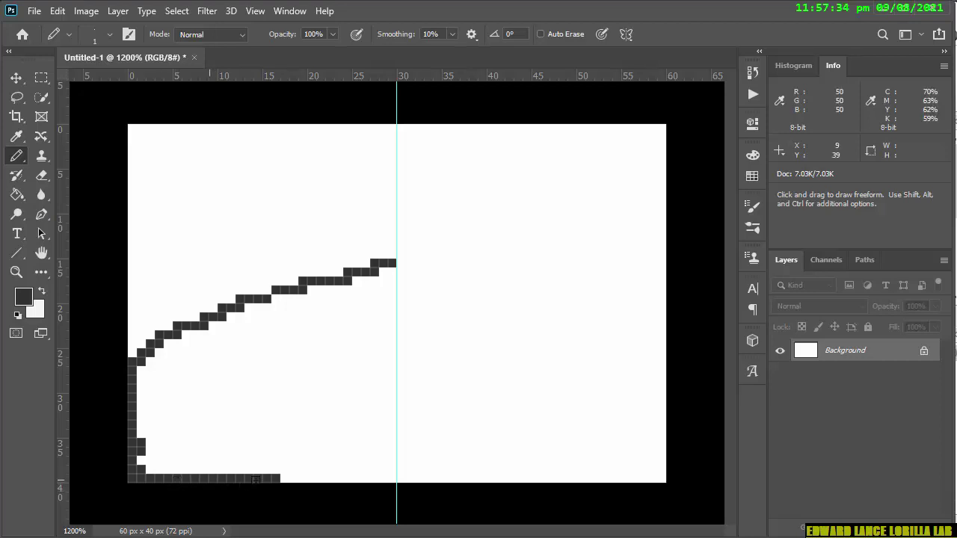
pyautogui.moveTo(256, 479)
pyautogui.mouseDown()
pyautogui.moveTo(316, 473)
pyautogui.moveTo(273, 487)
pyautogui.mouseUp()
pyautogui.moveTo(335, 481)
pyautogui.mouseDown()
pyautogui.moveTo(301, 488)
pyautogui.moveTo(392, 478)
pyautogui.mouseUp()
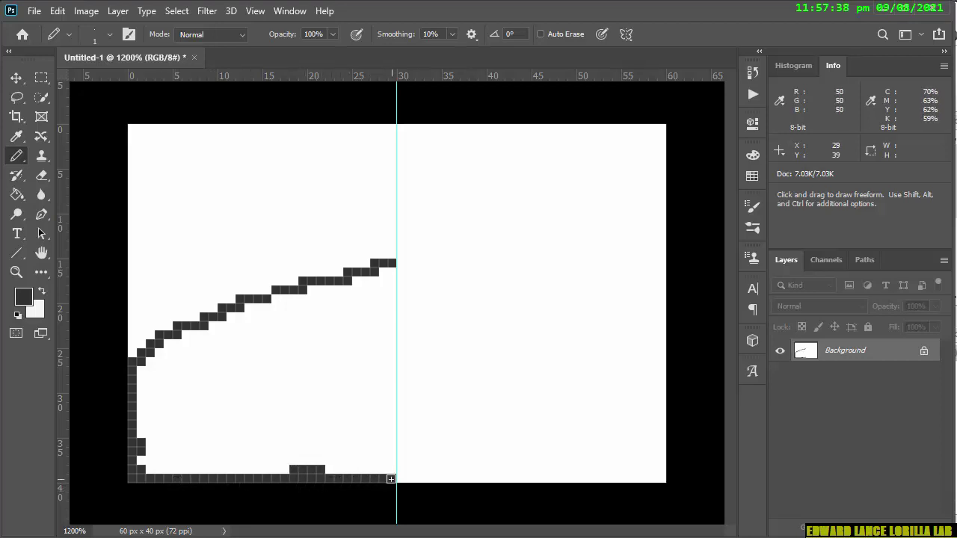
pyautogui.press('BackSpace')
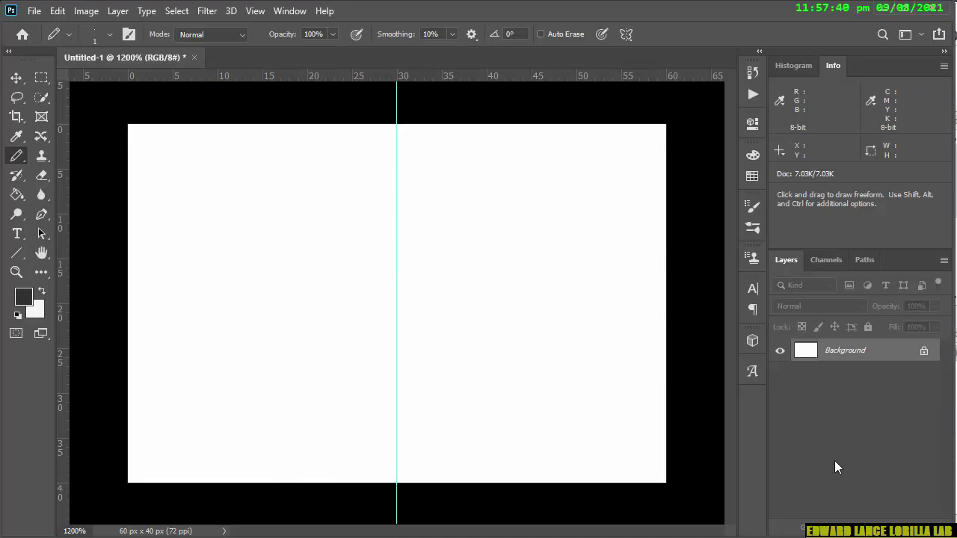
# Add a new layer and pencil the rock's left half on it, from the centre guide down the left side and along the base
pyautogui.click(906, 529)
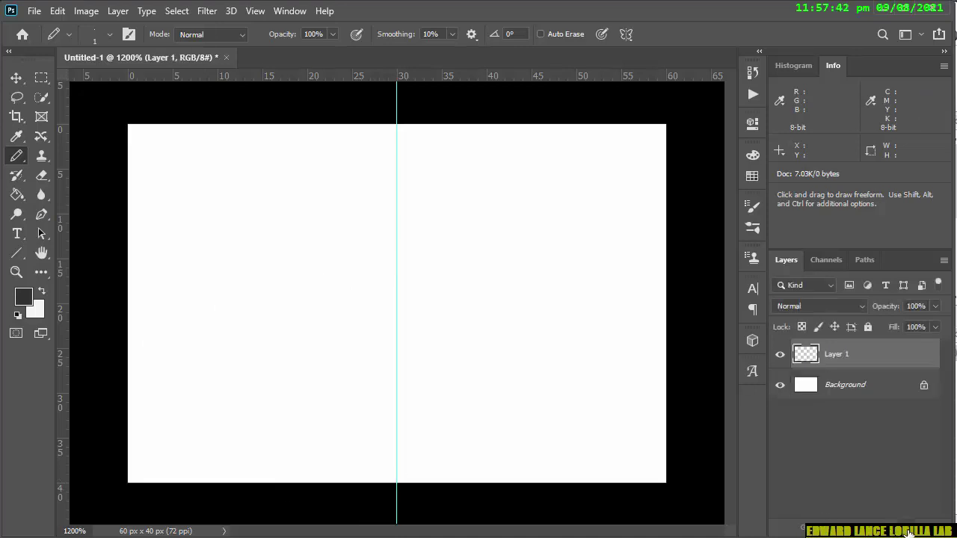
pyautogui.moveTo(396, 271)
pyautogui.mouseDown()
pyautogui.moveTo(266, 322)
pyautogui.moveTo(168, 377)
pyautogui.moveTo(137, 442)
pyautogui.moveTo(137, 478)
pyautogui.moveTo(150, 427)
pyautogui.mouseUp()
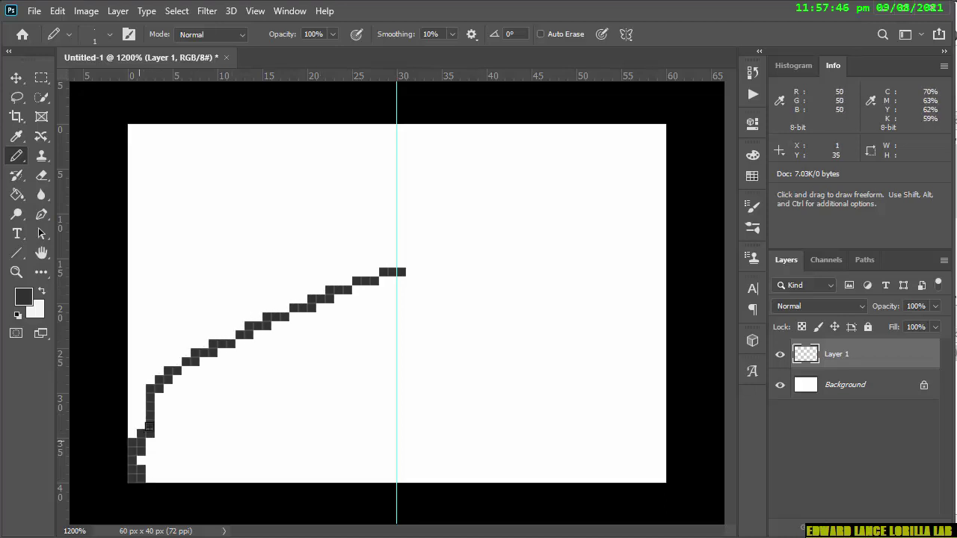
pyautogui.moveTo(150, 391)
pyautogui.mouseDown()
pyautogui.moveTo(137, 460)
pyautogui.moveTo(157, 475)
pyautogui.moveTo(241, 495)
pyautogui.moveTo(201, 491)
pyautogui.moveTo(216, 479)
pyautogui.moveTo(400, 476)
pyautogui.moveTo(288, 493)
pyautogui.mouseUp()
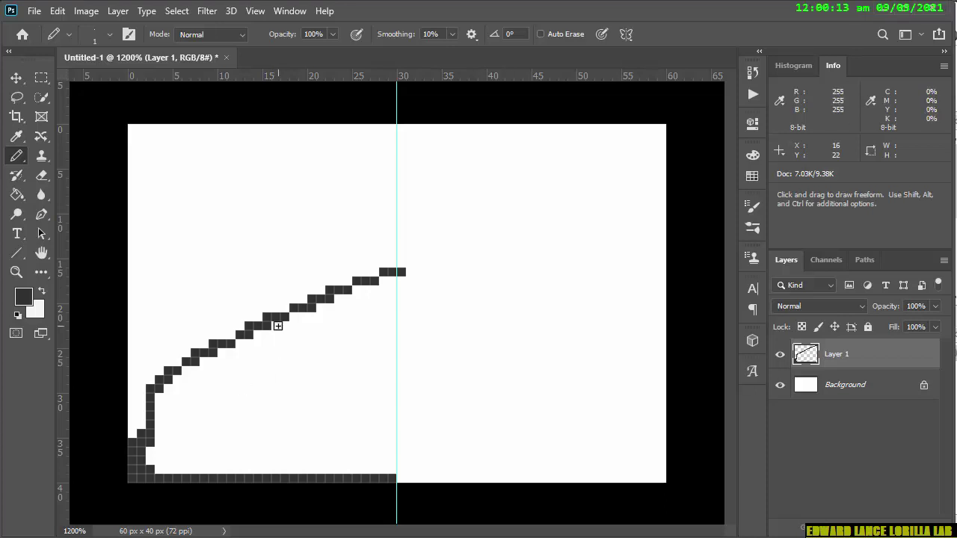
# Try flipping the half-rock outline horizontally with Free Transform, undo the flip and close the transform
pyautogui.rightClick(277, 326)
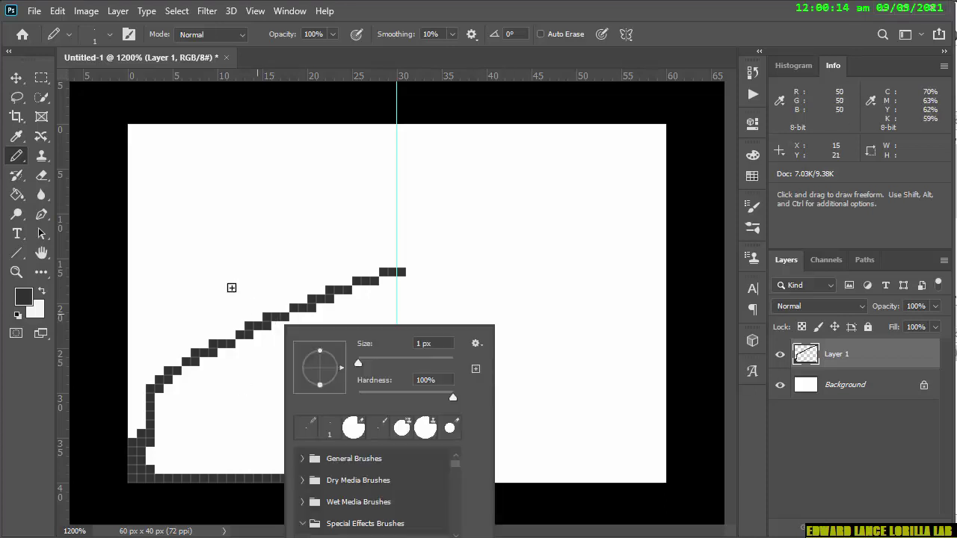
pyautogui.click(45, 74)
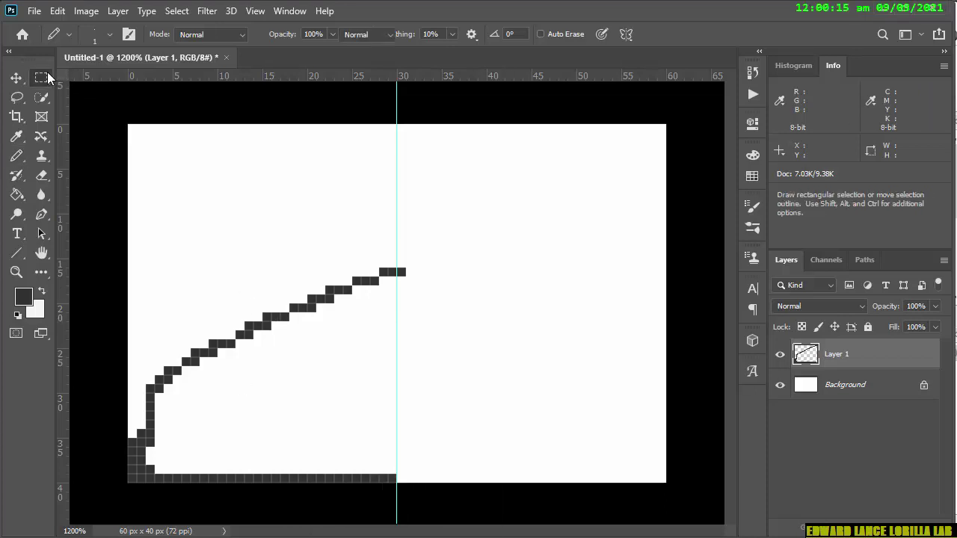
pyautogui.rightClick(803, 357)
pyautogui.rightClick(278, 317)
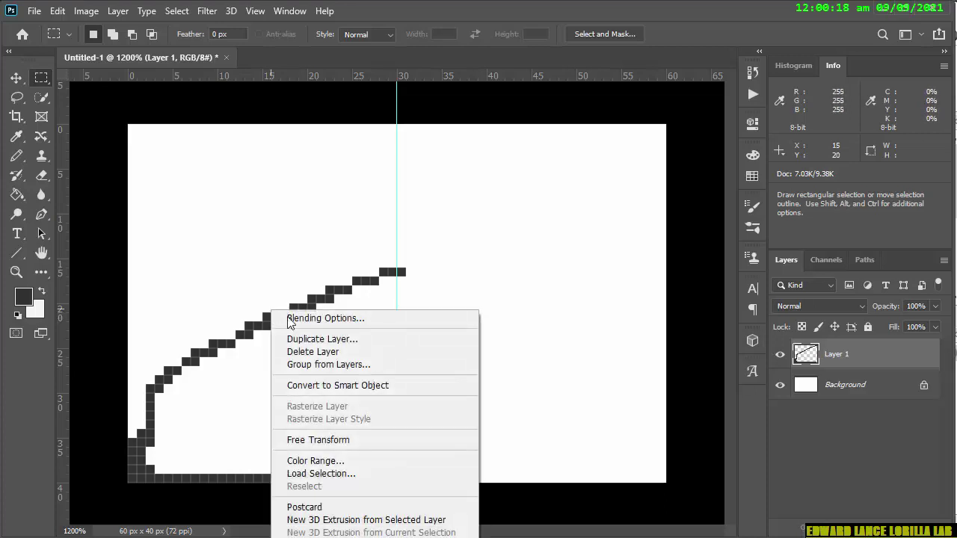
pyautogui.click(245, 334)
pyautogui.hotkey('ctrl', 't')
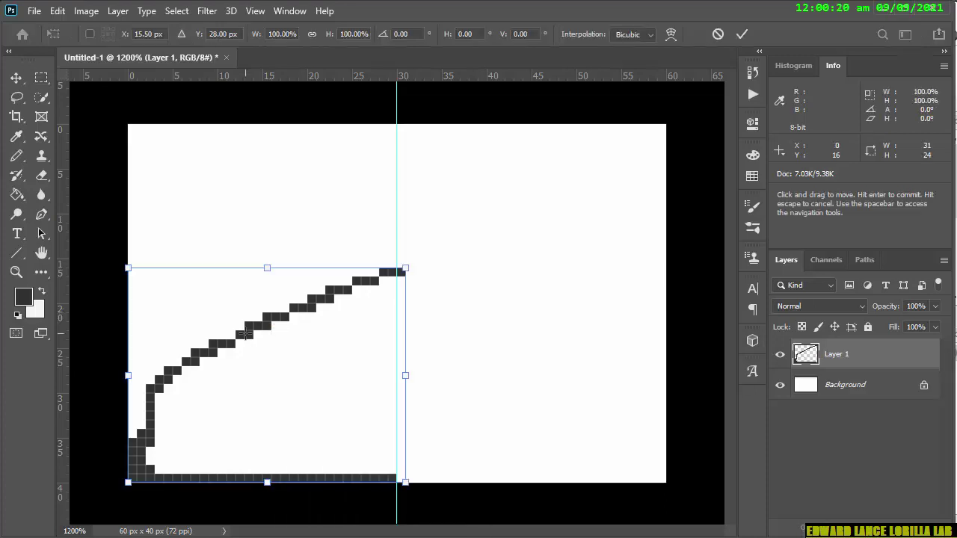
pyautogui.rightClick(245, 334)
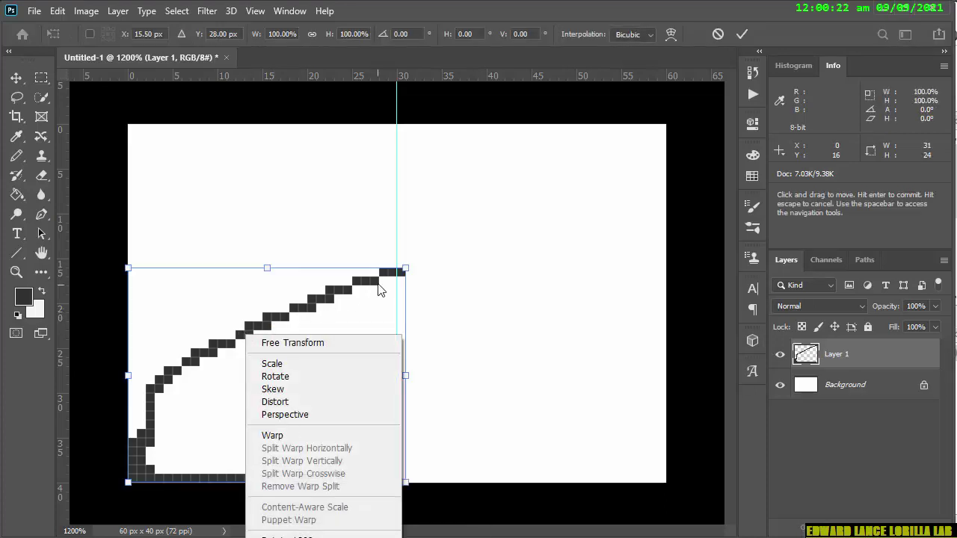
pyautogui.rightClick(379, 286)
pyautogui.click(432, 530)
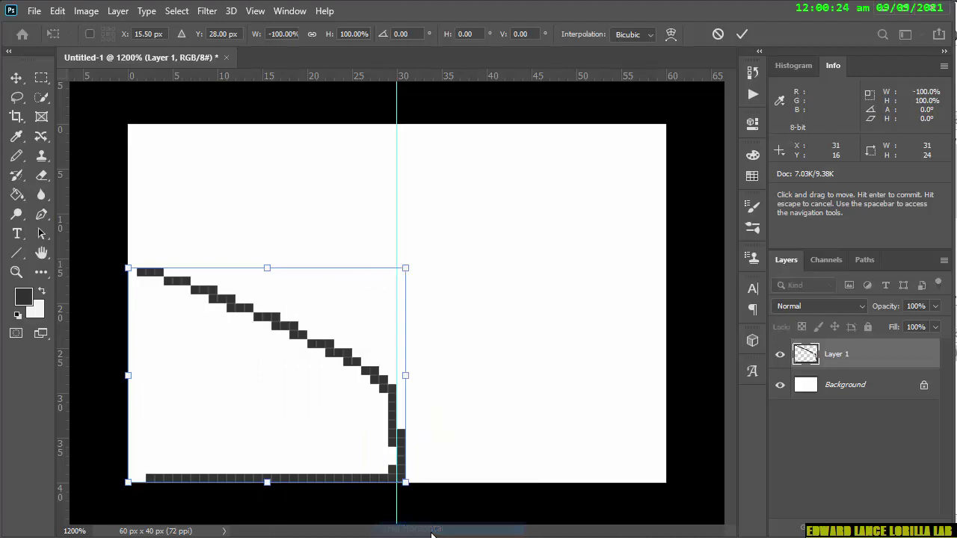
pyautogui.hotkey('ctrl', 'z')
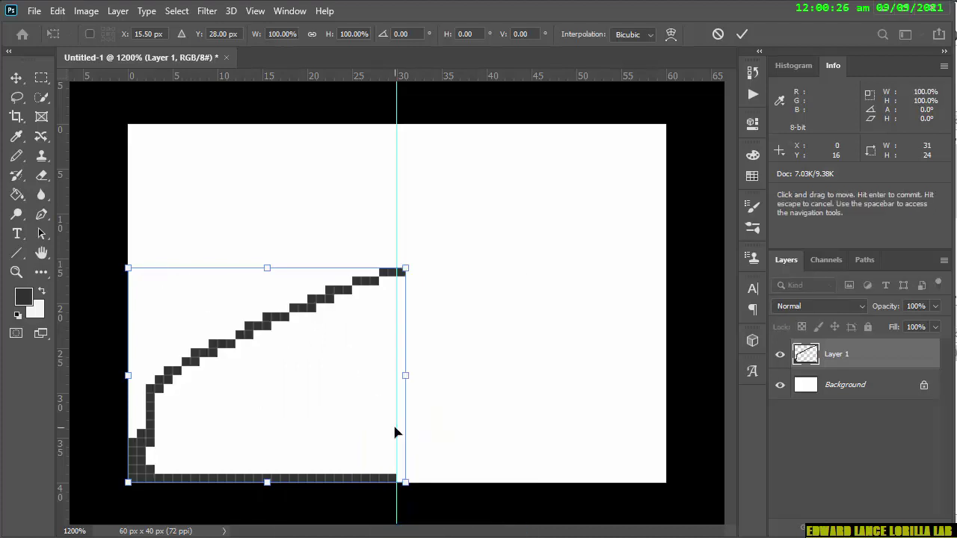
pyautogui.press('Return')
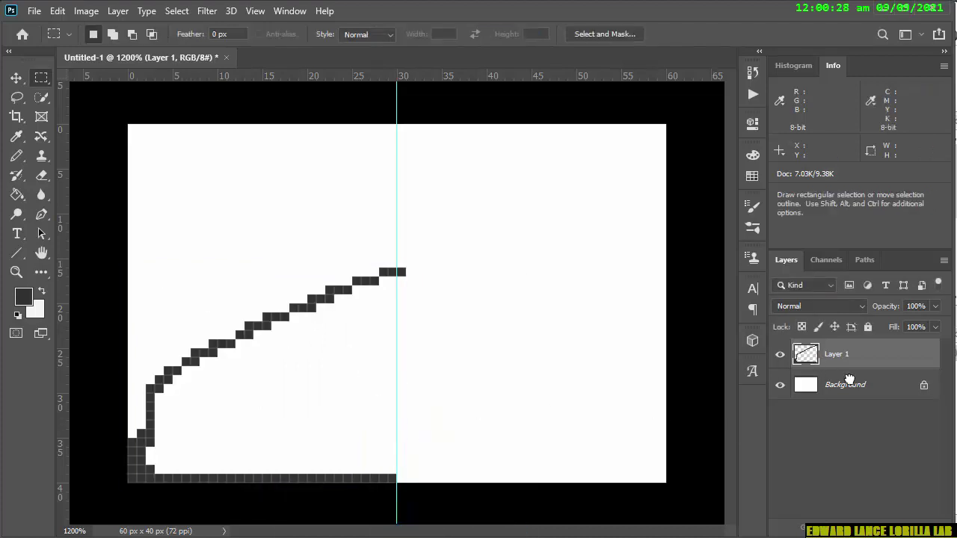
# Duplicate Layer 1, which holds the left half of the rock outline
pyautogui.moveTo(849, 379); pyautogui.dragTo(908, 526)
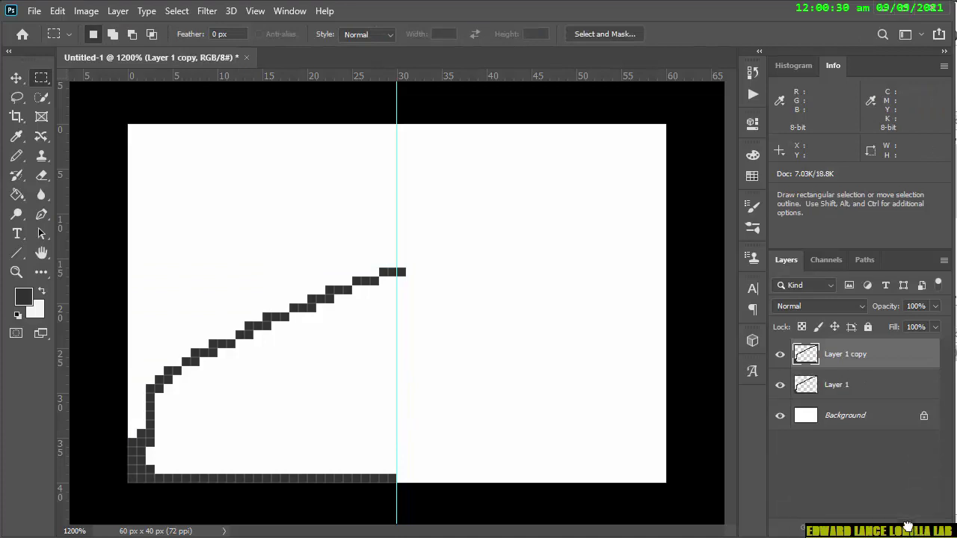
pyautogui.rightClick(317, 296)
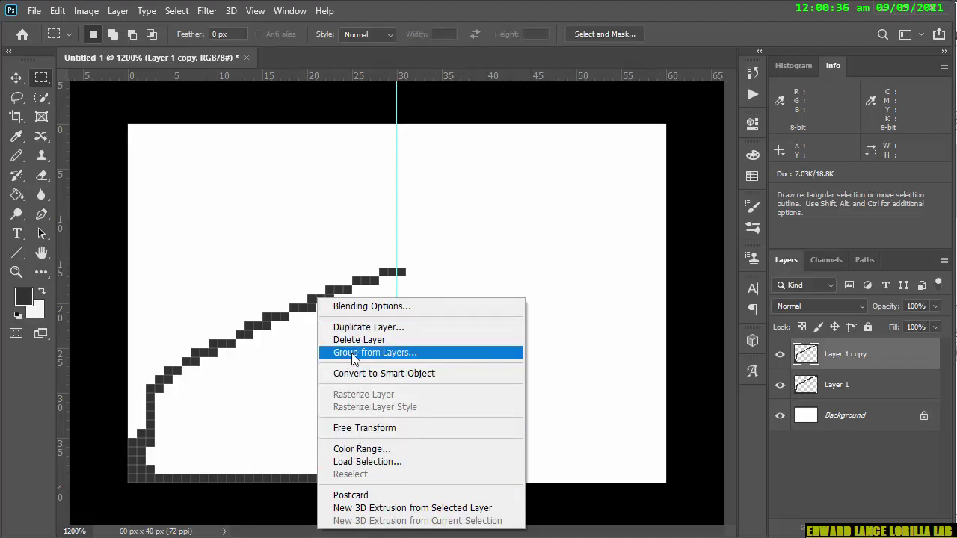
pyautogui.click(284, 341)
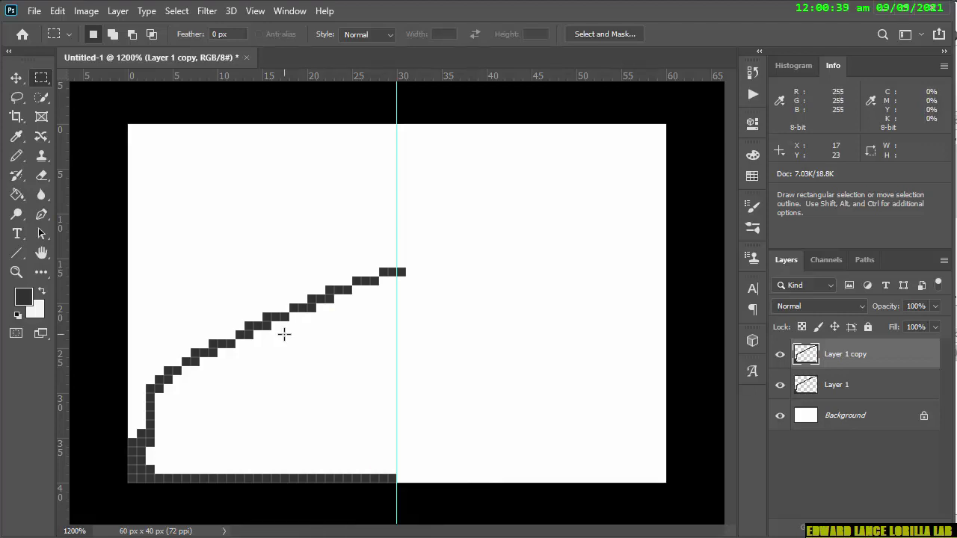
# Flip the copied half-outline horizontally and move it to the canvas's right half so it completes the symmetrical rock
pyautogui.hotkey('ctrl', 't')
pyautogui.rightClick(284, 335)
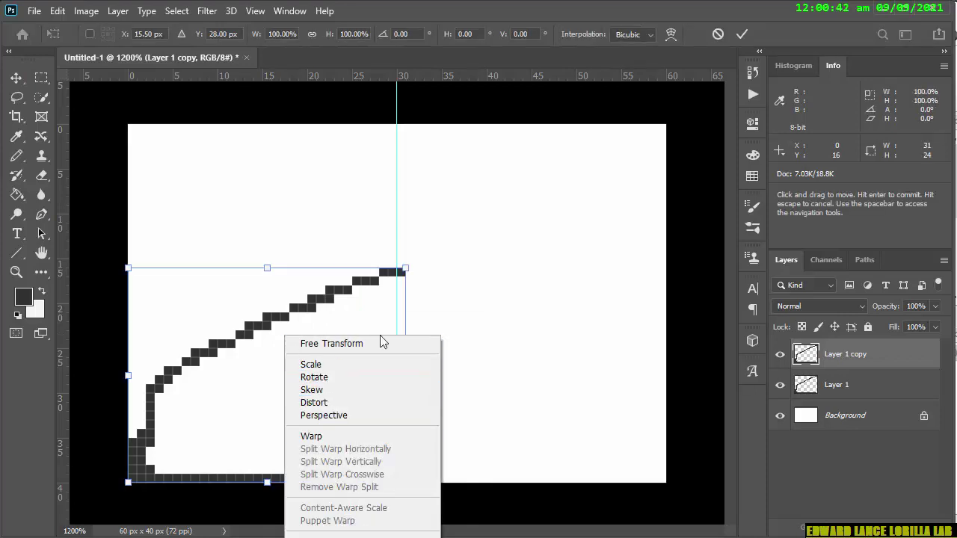
pyautogui.rightClick(386, 284)
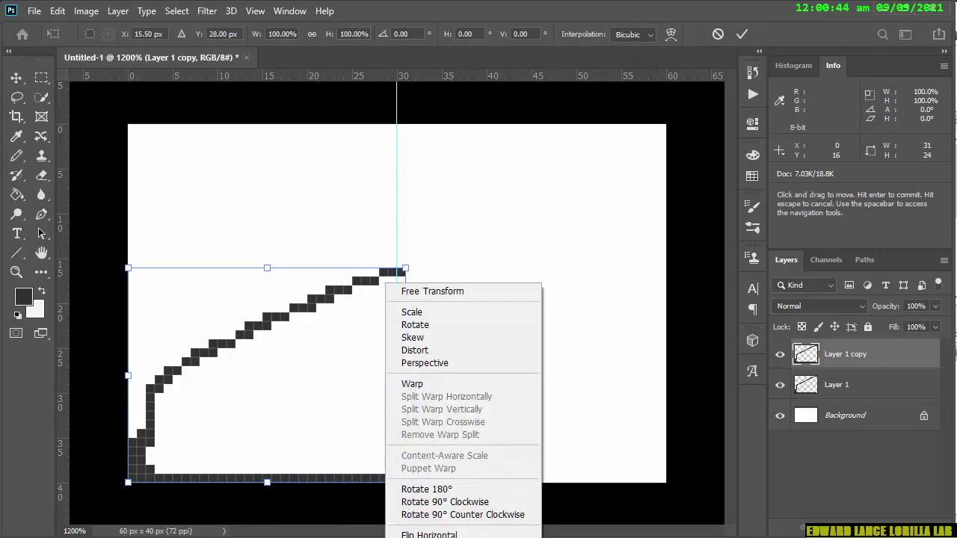
pyautogui.click(429, 534)
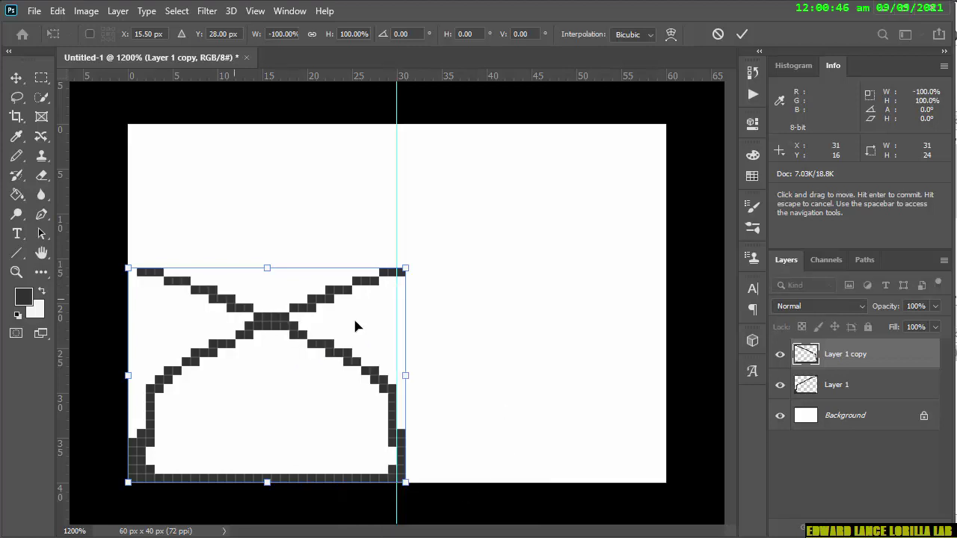
pyautogui.moveTo(355, 325); pyautogui.dragTo(498, 305)
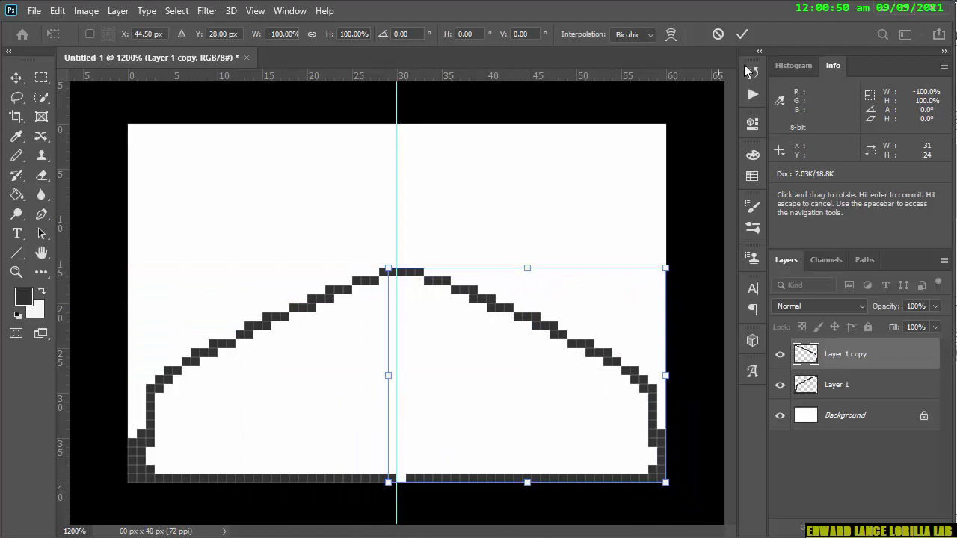
pyautogui.click(742, 34)
pyautogui.press('m')
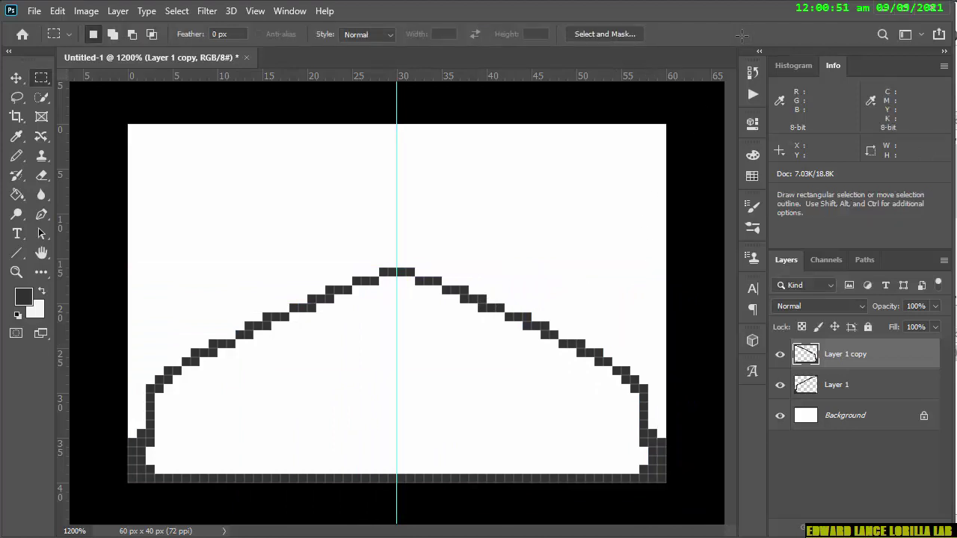
# Try filling the rock's interior with dark grey using the Paint Bucket on Layer 1 copy, and undo the fill
pyautogui.click(17, 194)
pyautogui.click(17, 175)
pyautogui.click(17, 194)
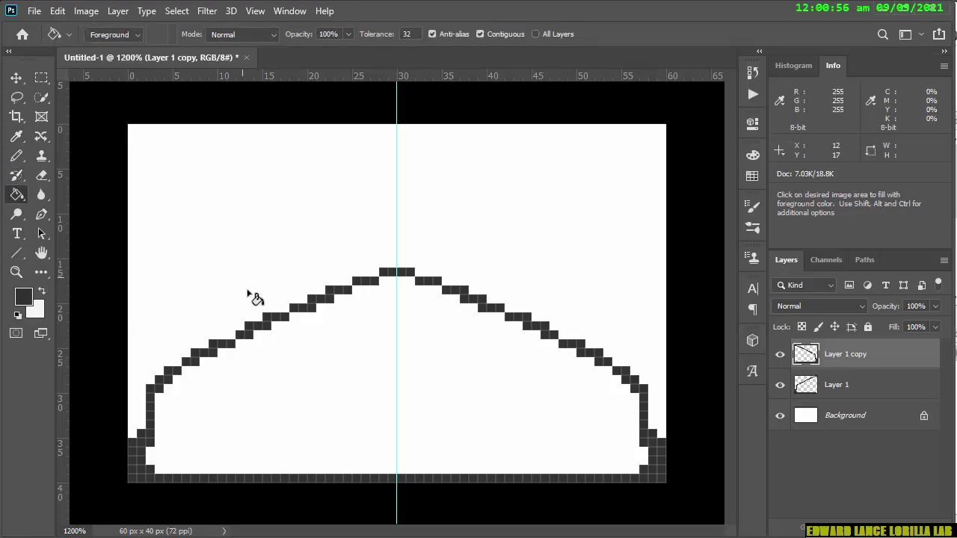
pyautogui.click(303, 402)
pyautogui.hotkey('ctrl', 'z')
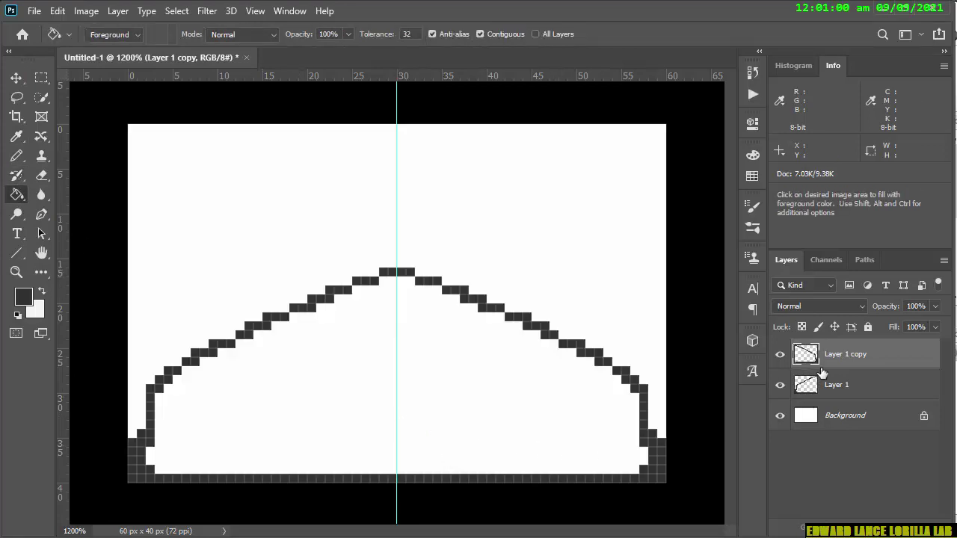
# Merge Layer 1 and Layer 1 copy into one layer, keeping the Background layer separate
pyautogui.keyDown('shift'); pyautogui.click(853, 391); pyautogui.keyUp('shift')
pyautogui.rightClick(856, 388)
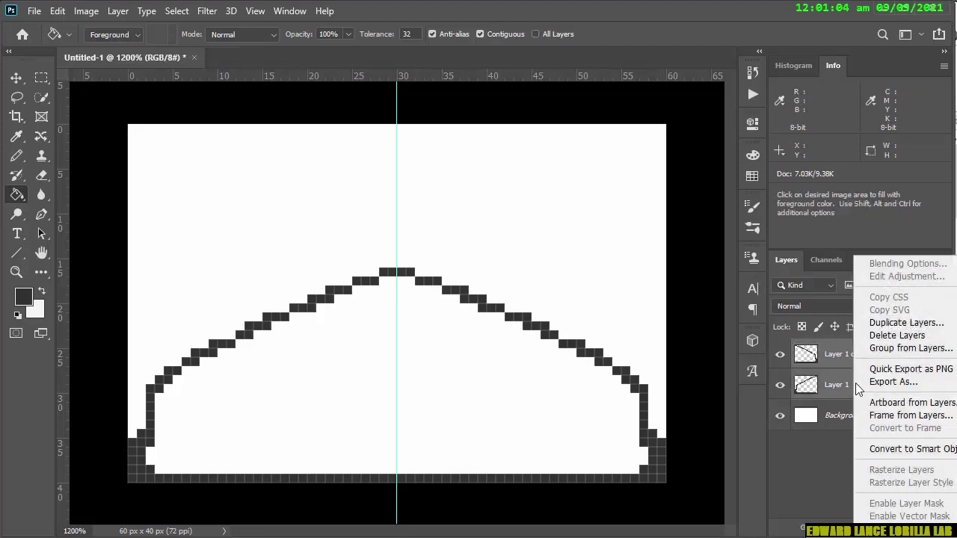
pyautogui.rightClick(824, 354)
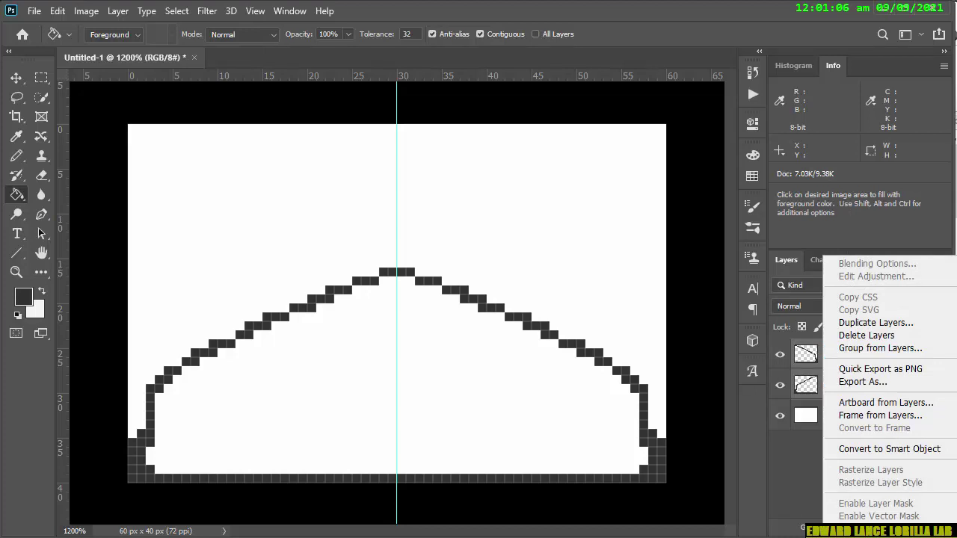
pyautogui.hotkey('ctrl', 'shift', 'e')
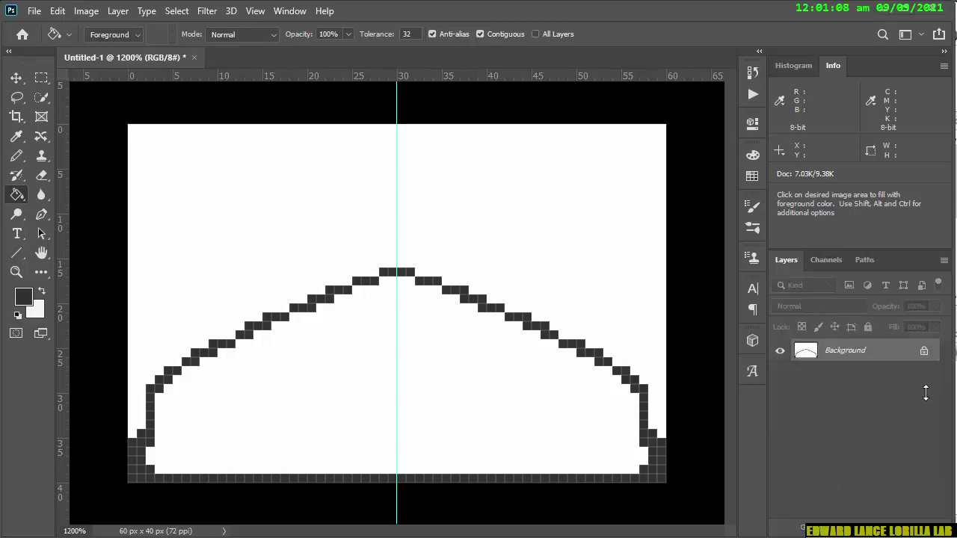
pyautogui.hotkey('ctrl', 'z')
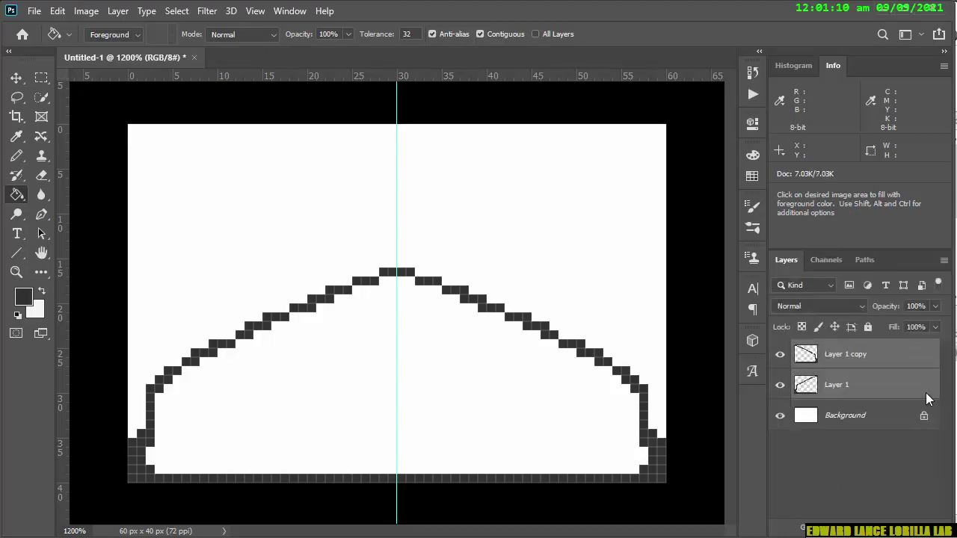
pyautogui.click(86, 10)
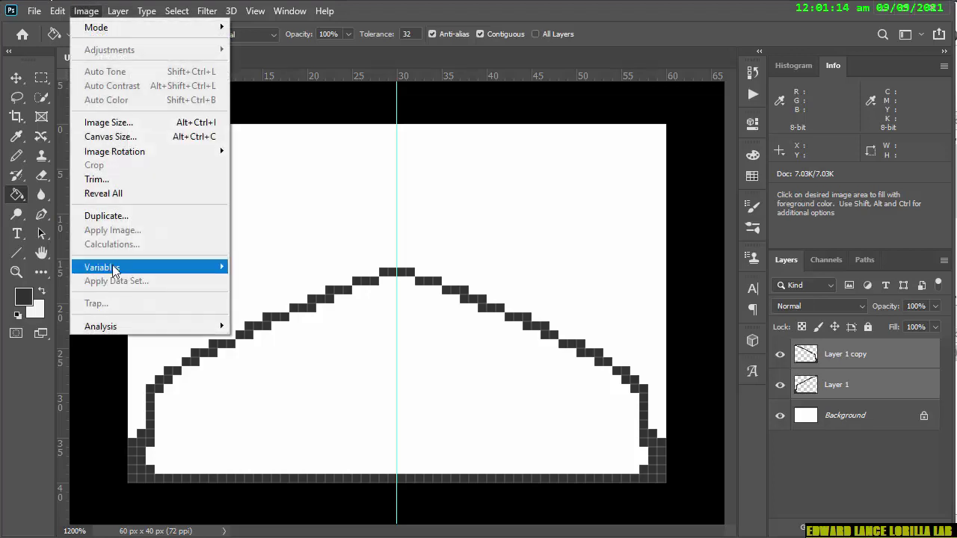
pyautogui.moveTo(113, 152)
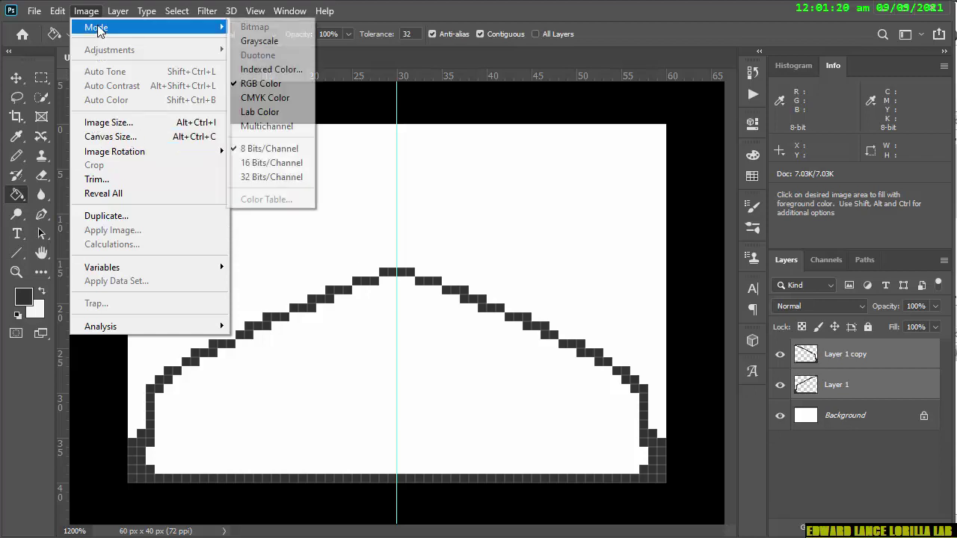
pyautogui.moveTo(115, 13)
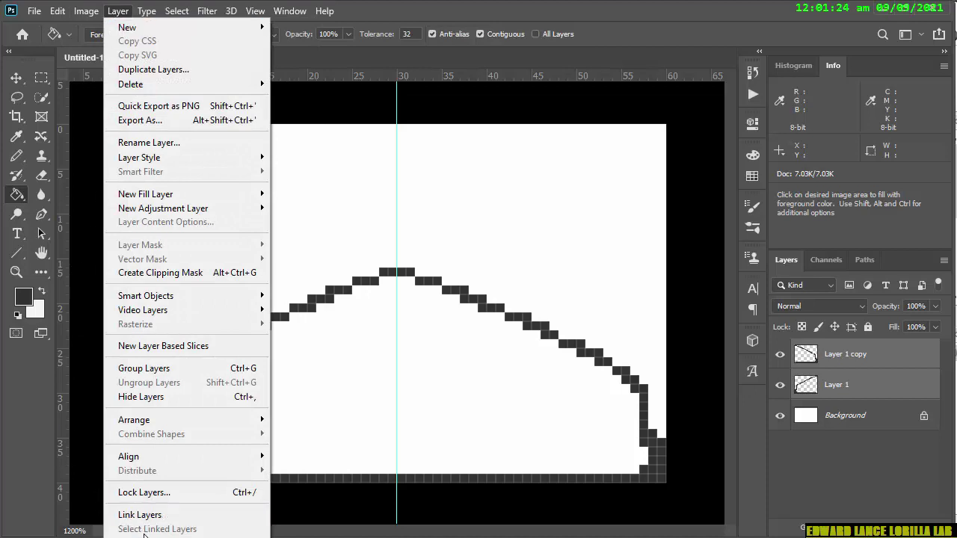
pyautogui.hotkey('ctrl', 'e')
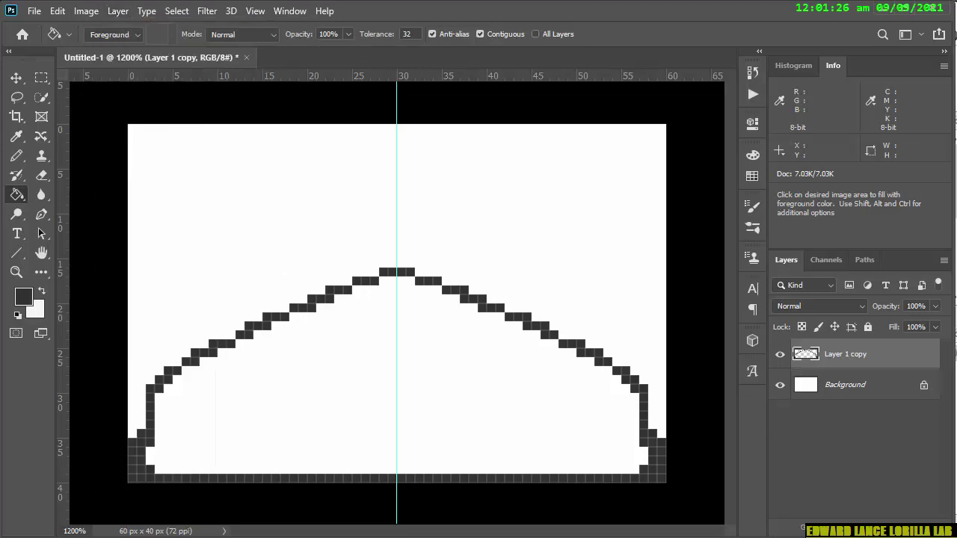
# Fill the inside of the merged rock outline with the dark grey foreground colour and hide the Background layer
pyautogui.click(334, 356)
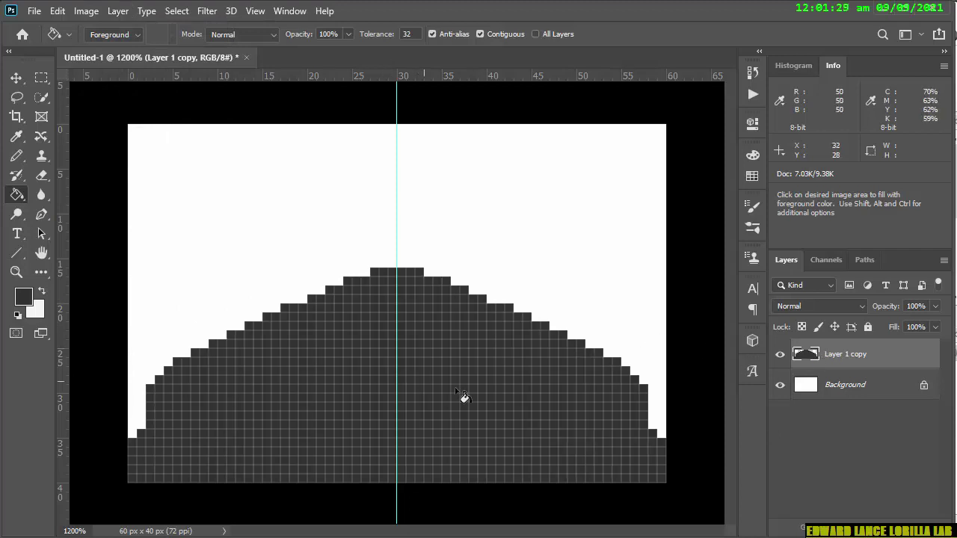
pyautogui.click(779, 385)
pyautogui.press('shift')
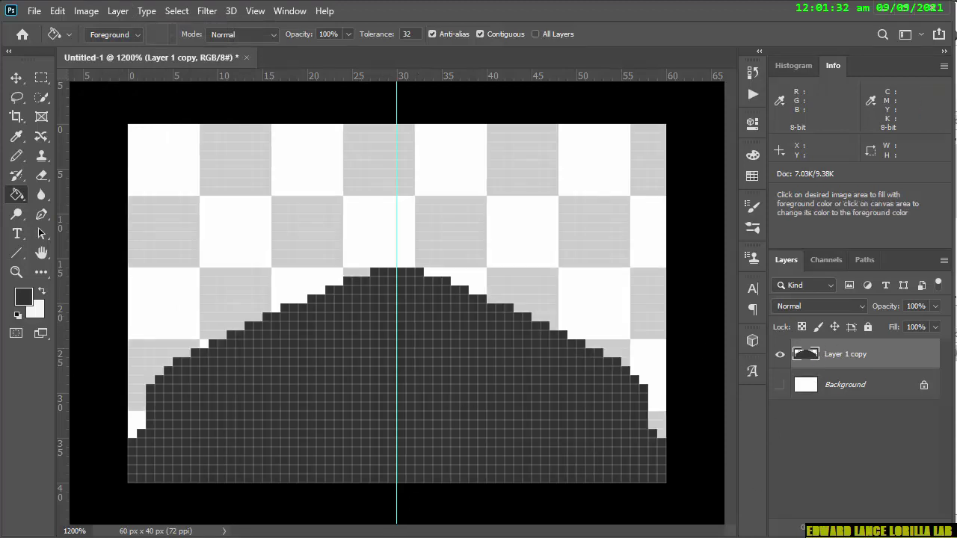
# Open the Save for Web export preview of the rock and cancel it without saving
pyautogui.hotkey('ctrl', 'alt', 'shift', 's')
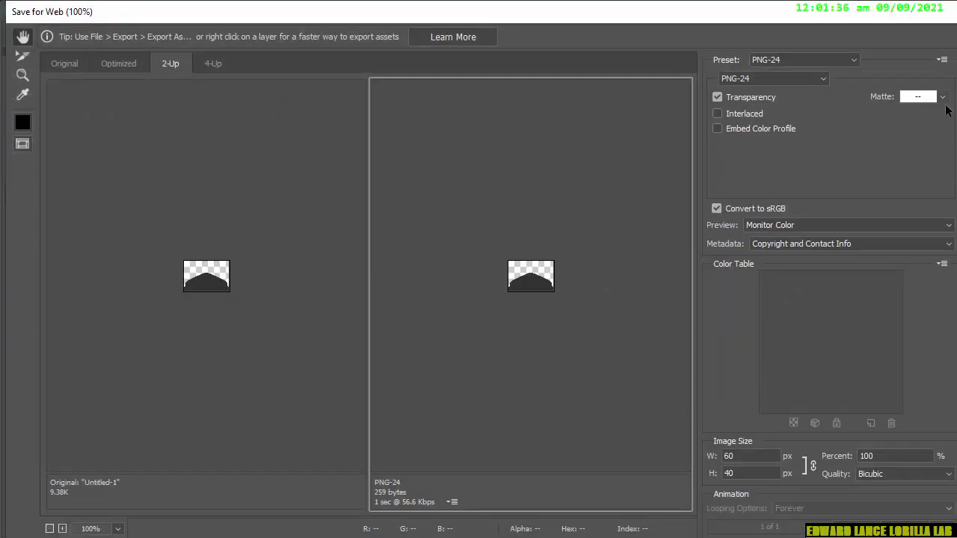
pyautogui.press('Escape')
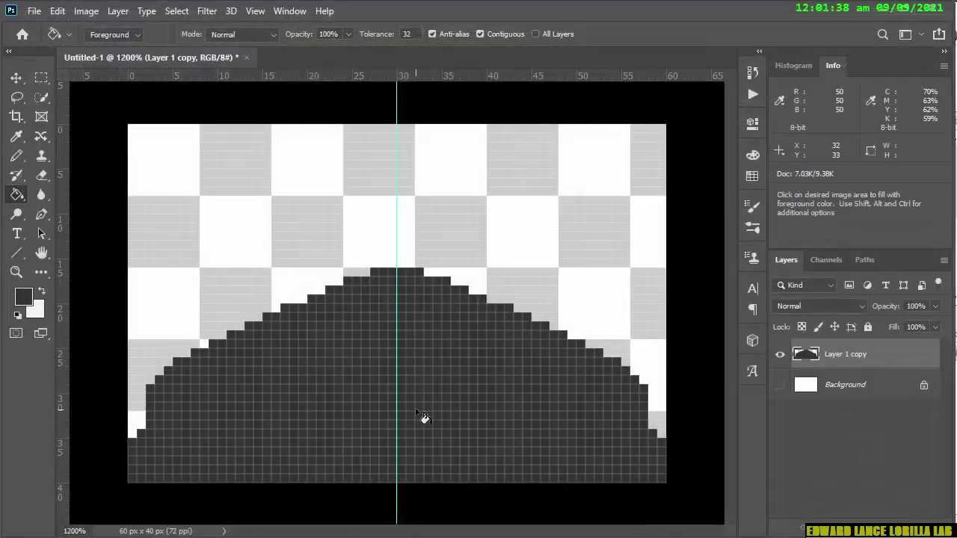
pyautogui.click(17, 136)
pyautogui.click(16, 116)
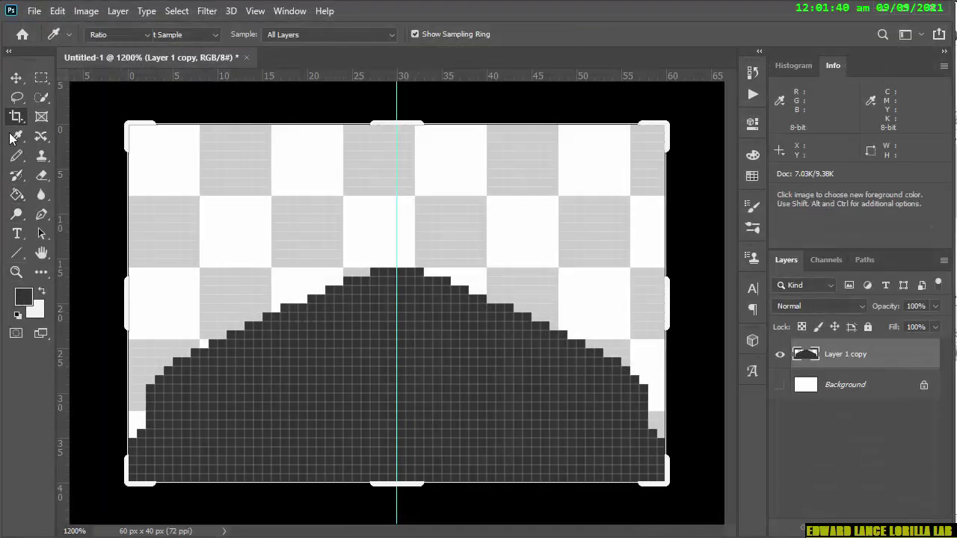
pyautogui.click(16, 175)
pyautogui.click(17, 196)
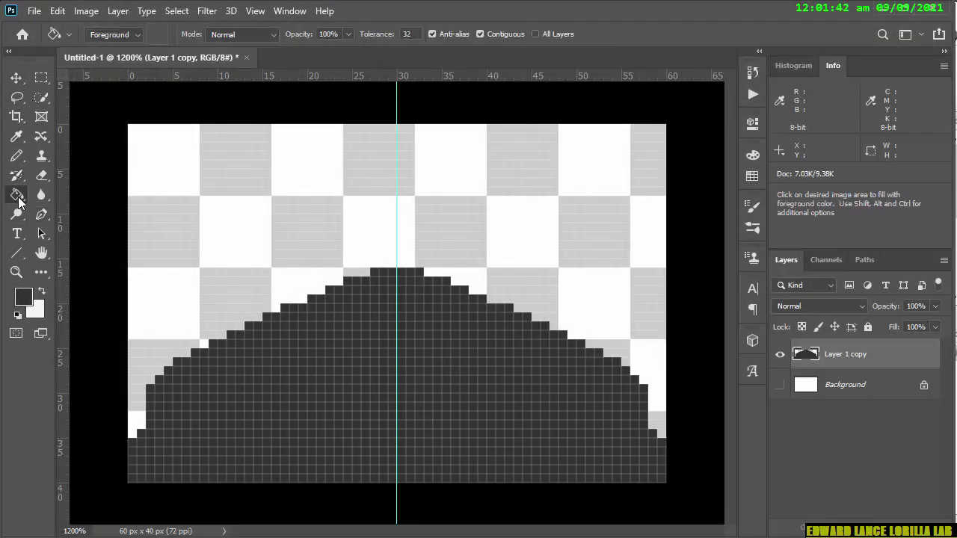
pyautogui.click(16, 156)
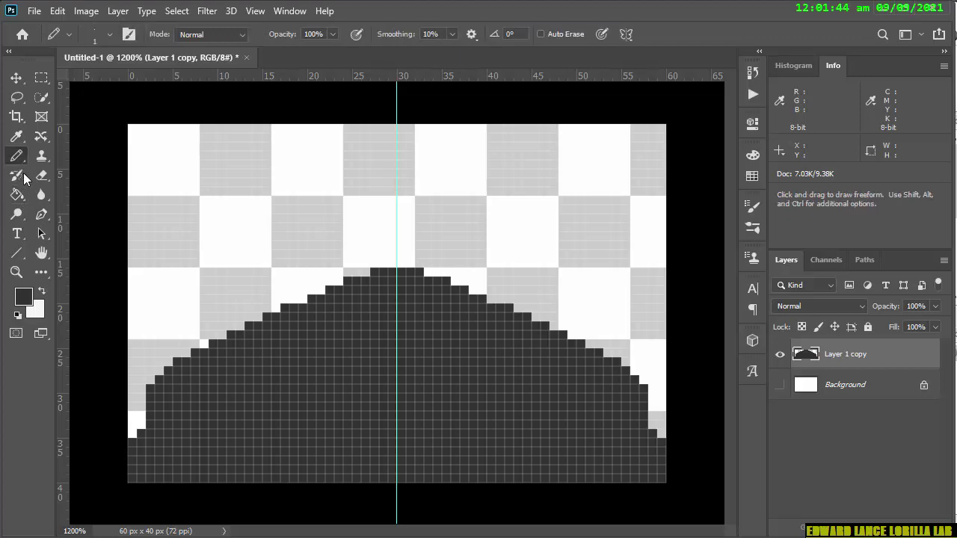
pyautogui.click(19, 198)
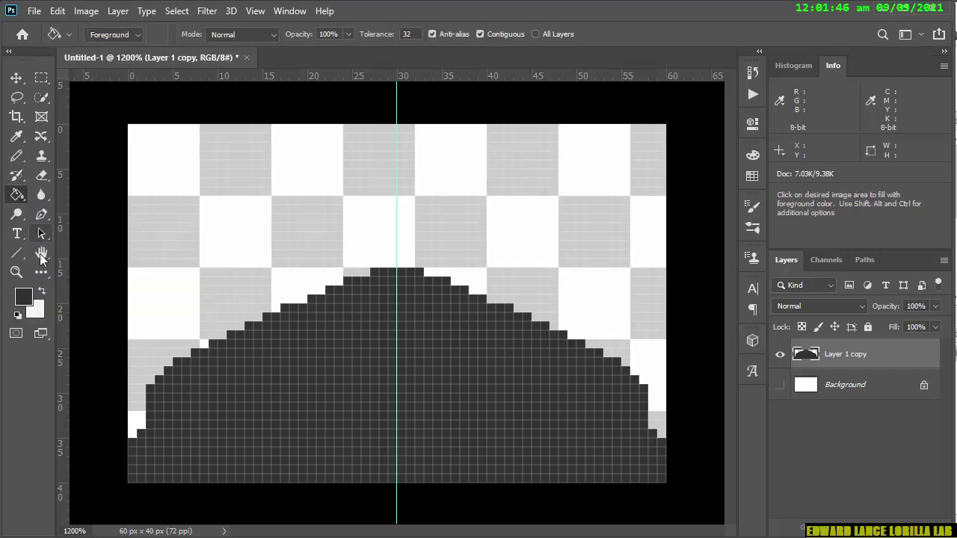
pyautogui.click(41, 216)
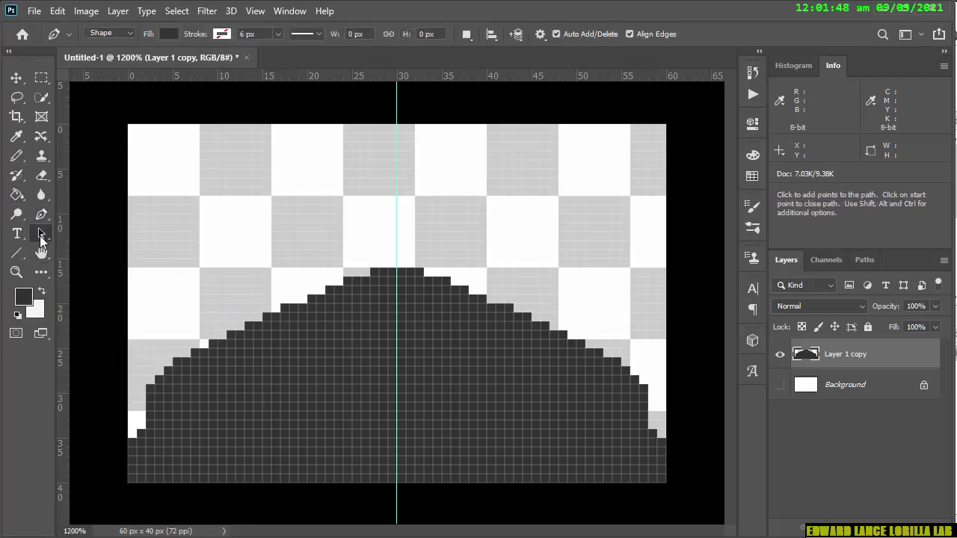
pyautogui.click(39, 236)
pyautogui.click(16, 140)
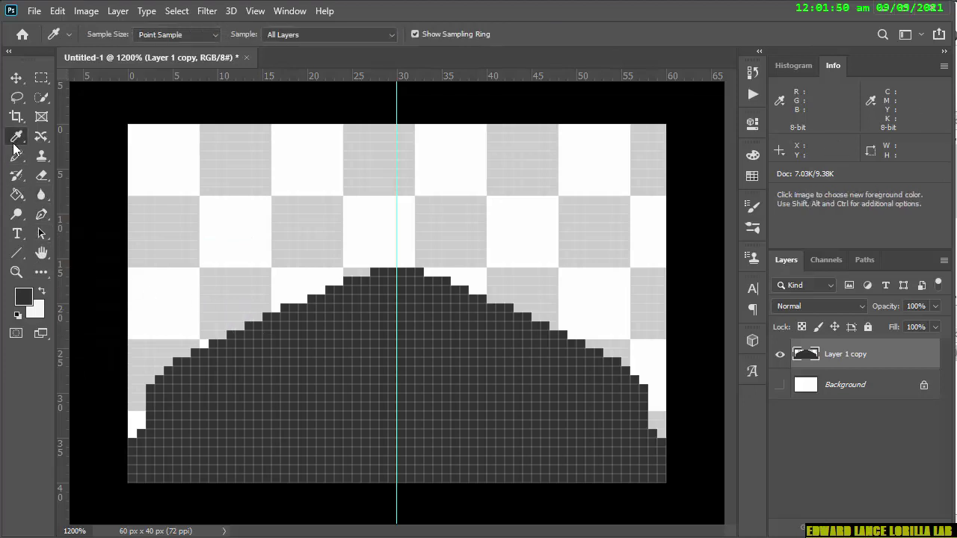
# Try pencilling a single dark grey pixel in the transparent area above the rock's left slope, and undo it
pyautogui.click(16, 155)
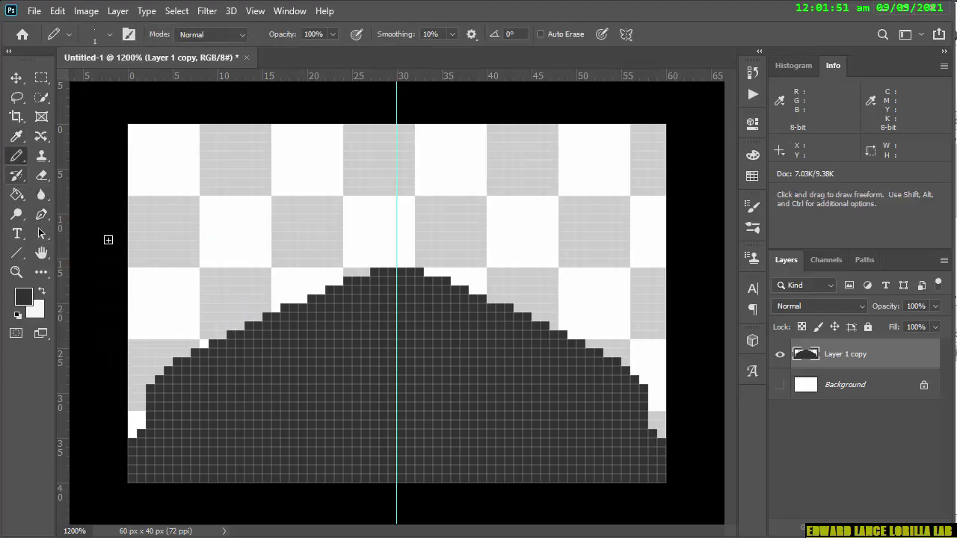
pyautogui.rightClick(255, 325)
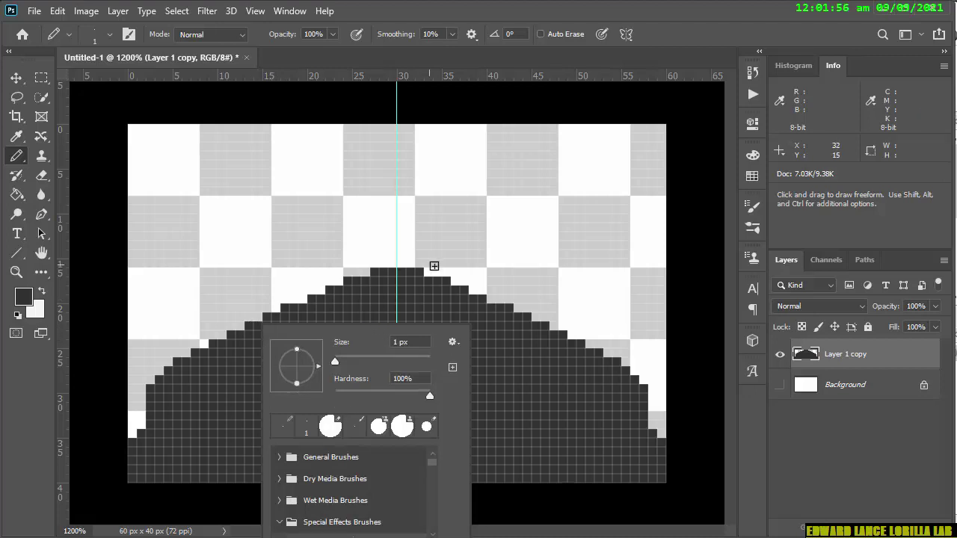
pyautogui.click(202, 344)
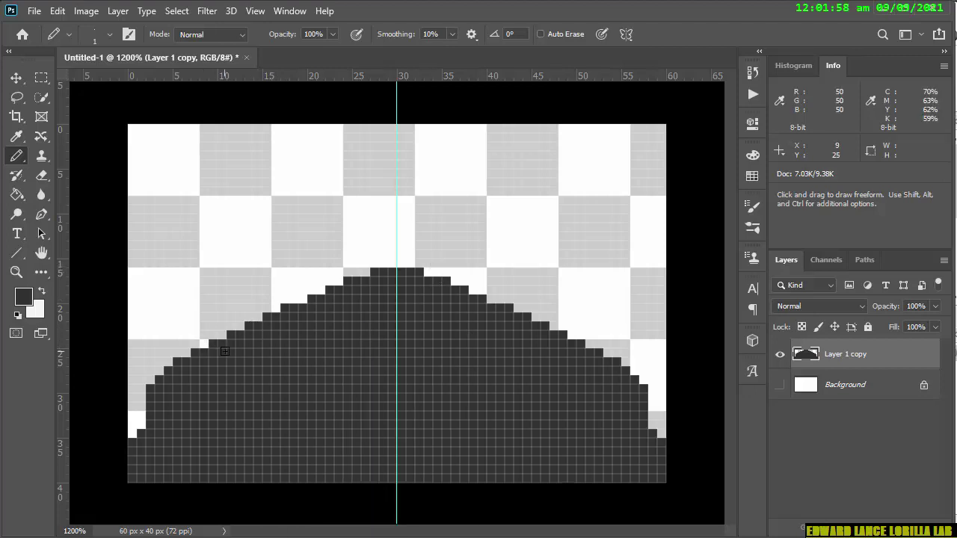
pyautogui.rightClick(222, 345)
pyautogui.click(216, 345)
pyautogui.rightClick(221, 241)
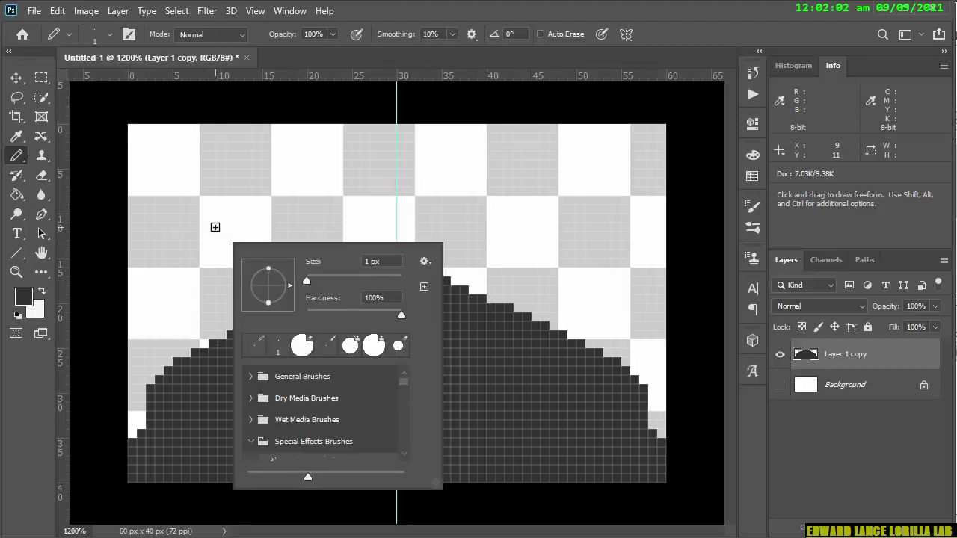
pyautogui.click(194, 365)
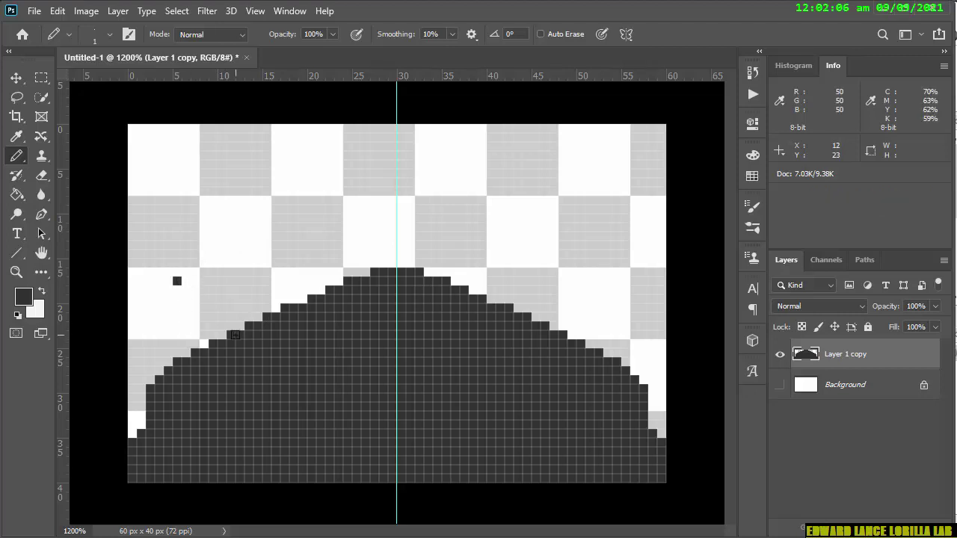
pyautogui.hotkey('ctrl', 'z')
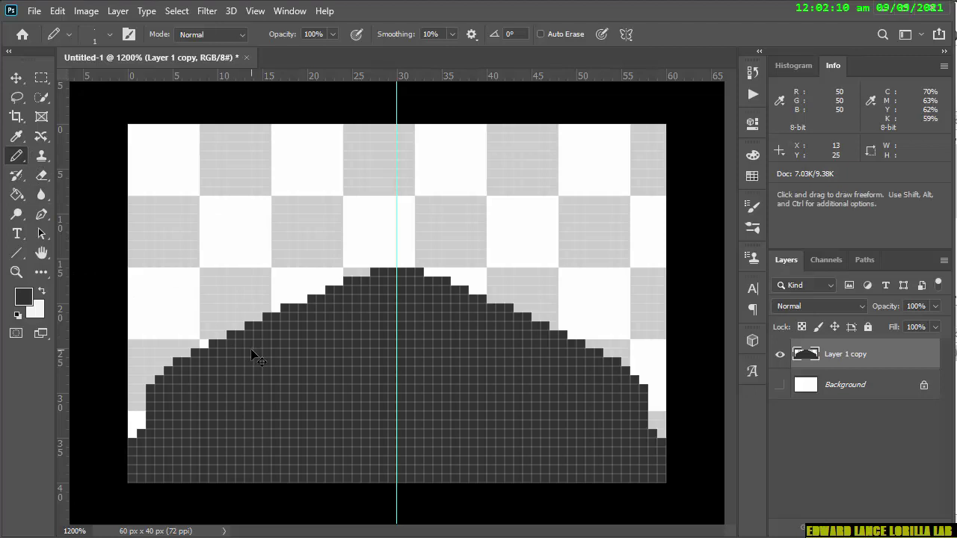
# Try selecting the whole dark grey rock with the Quick Selection tool, and deselect it
pyautogui.press('shift')
pyautogui.press('alt')
pyautogui.click(41, 98)
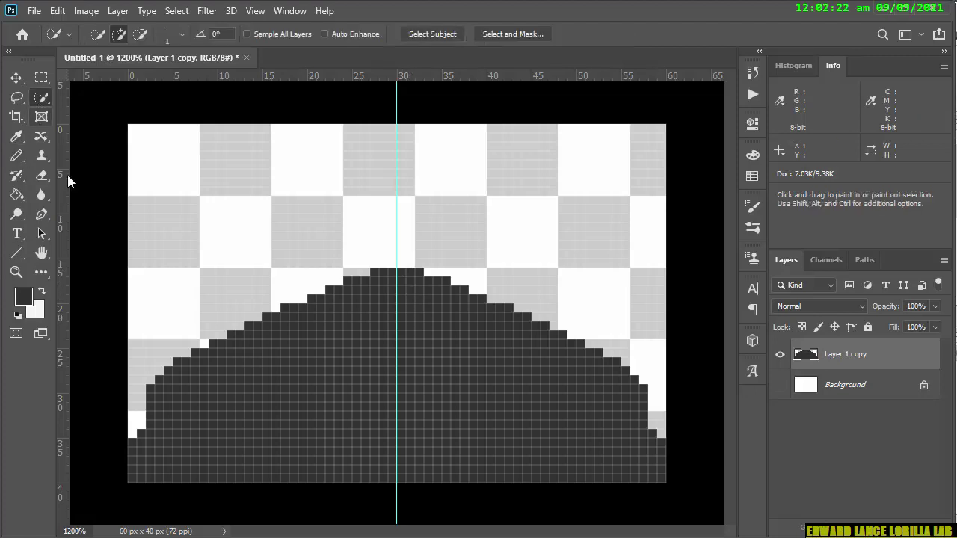
pyautogui.moveTo(321, 422); pyautogui.dragTo(320, 341)
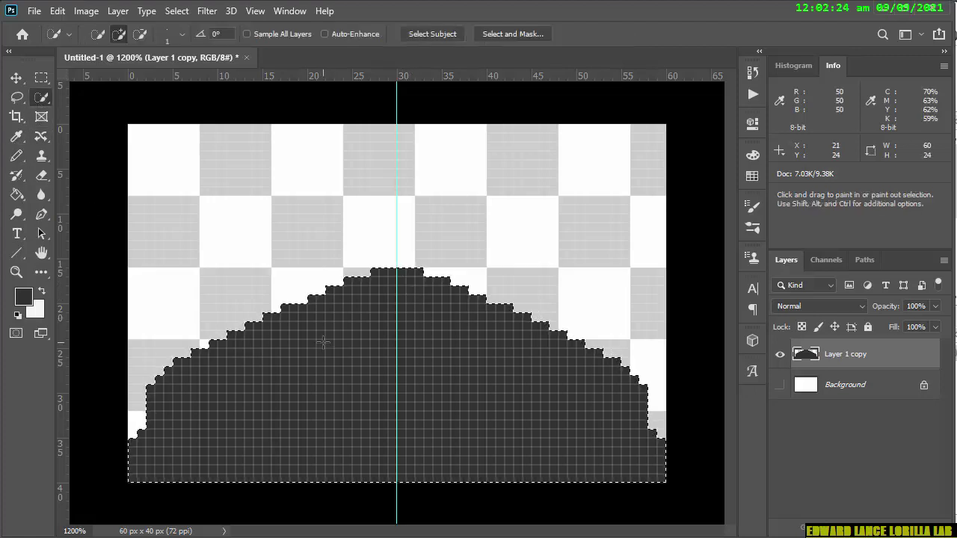
pyautogui.hotkey('ctrl', 'd')
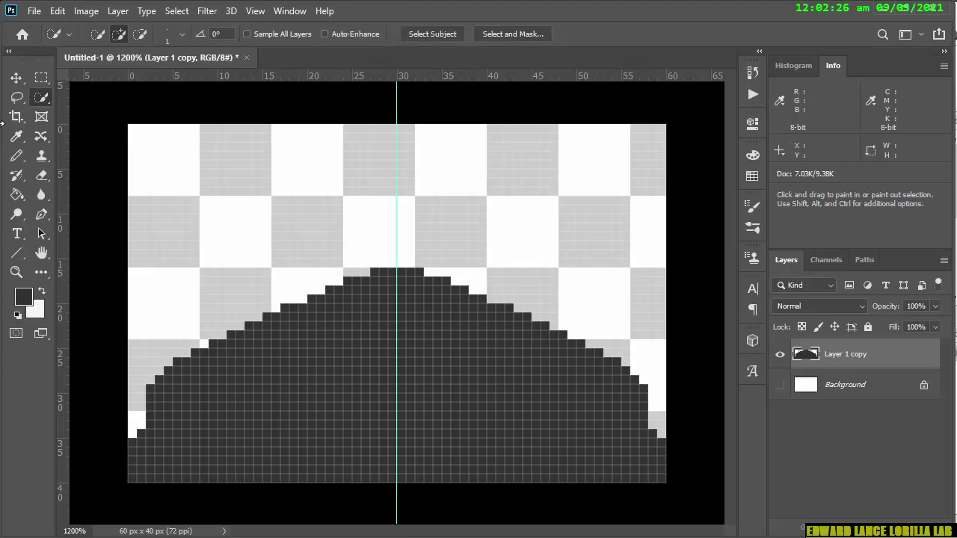
# Try erasing the rock on Layer 1 copy with the Eraser tool at size 200, and undo it
pyautogui.click(18, 196)
pyautogui.click(16, 173)
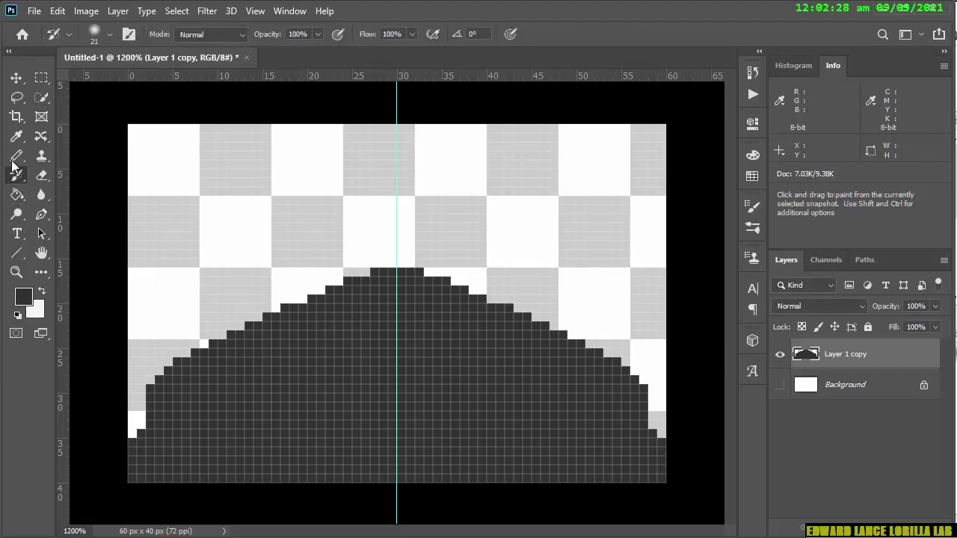
pyautogui.click(17, 155)
pyautogui.click(41, 156)
pyautogui.click(41, 175)
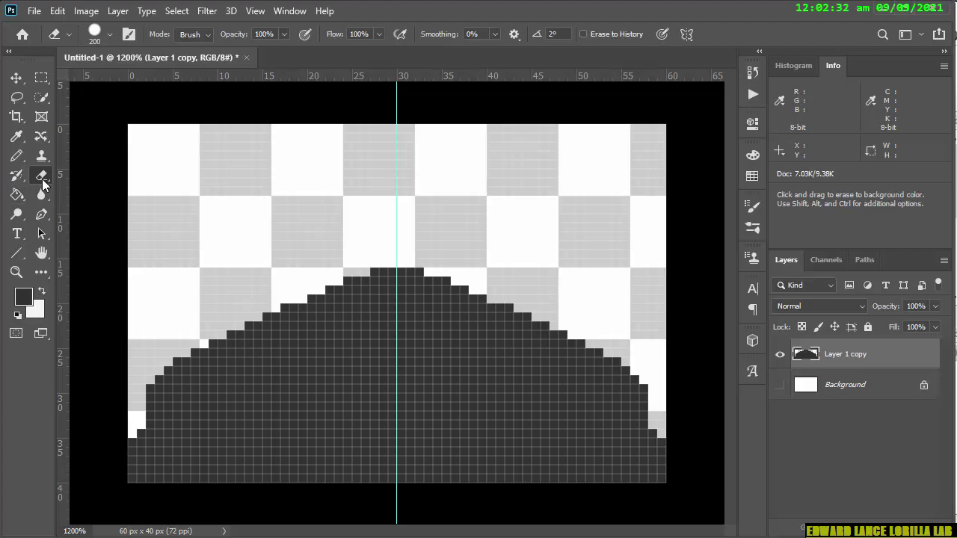
pyautogui.click(42, 179)
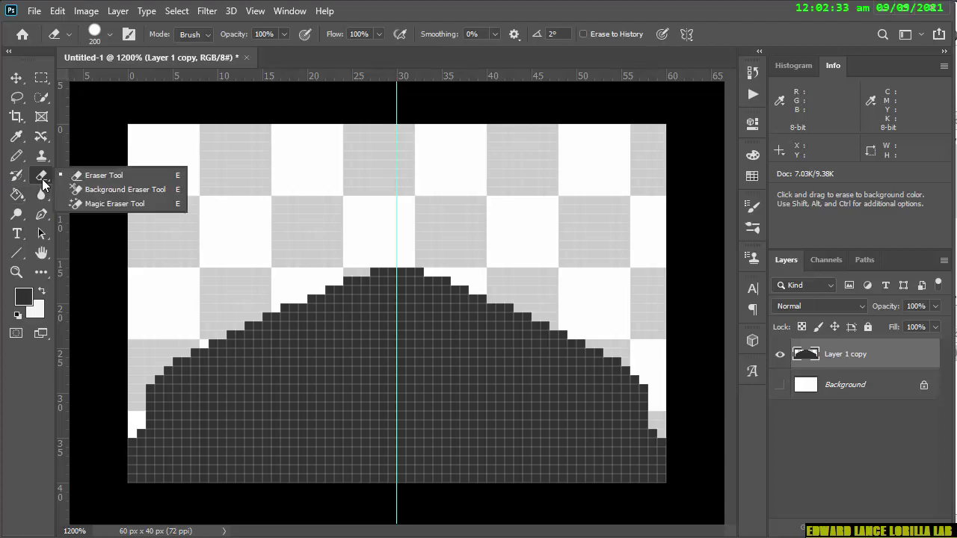
pyautogui.click(85, 175)
pyautogui.click(322, 404)
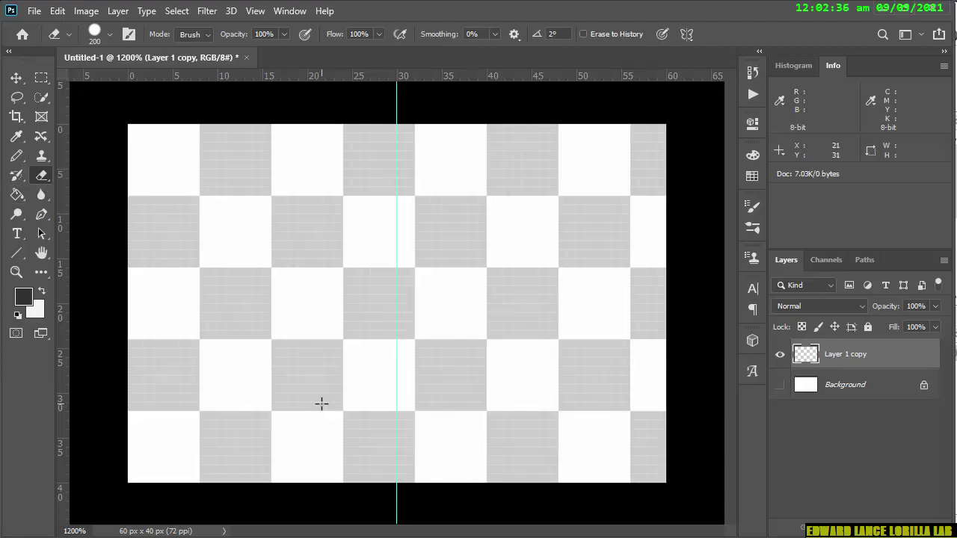
pyautogui.hotkey('ctrl', 'z')
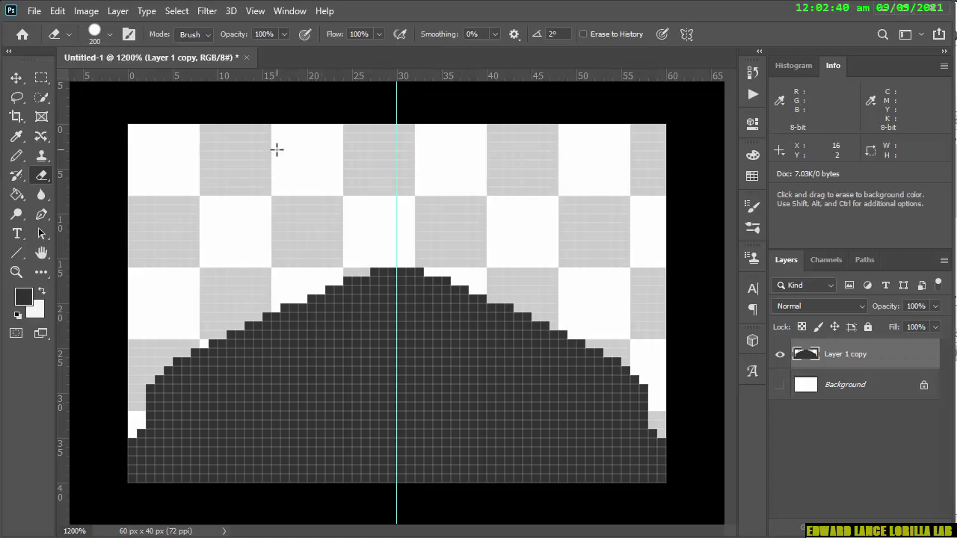
# Export the rock for web as a transparent PNG-24 named STONE in the skii folder
pyautogui.hotkey('ctrl', 'alt', 'shift', 's')
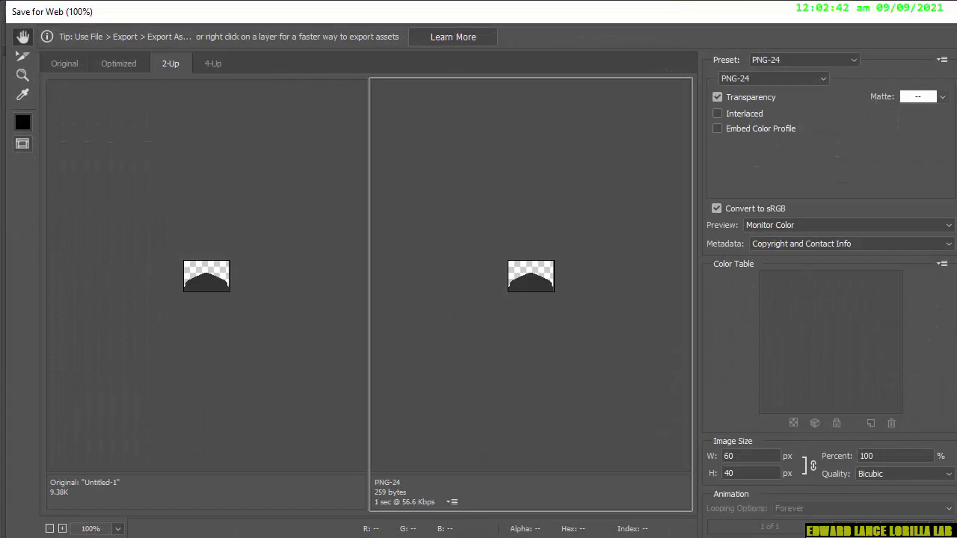
pyautogui.press('Return')
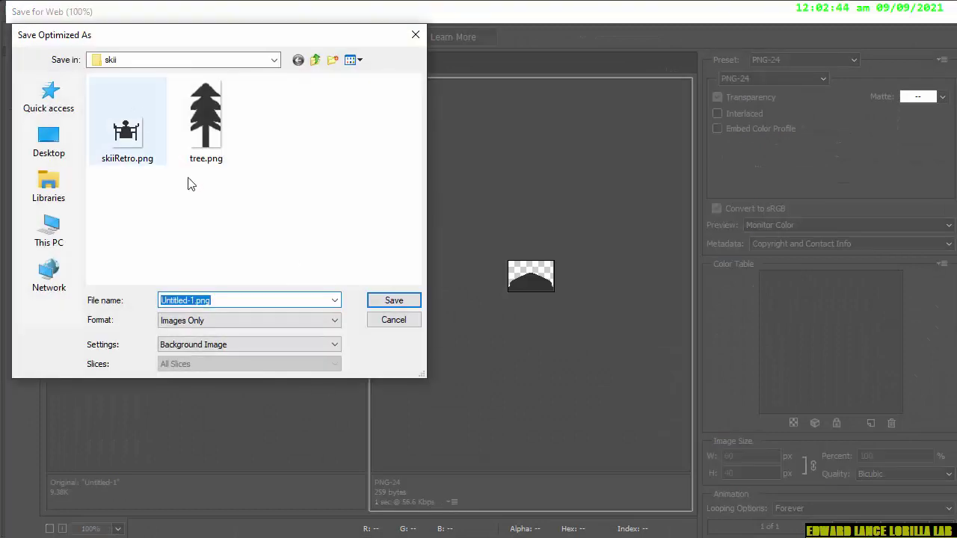
pyautogui.write('stone')
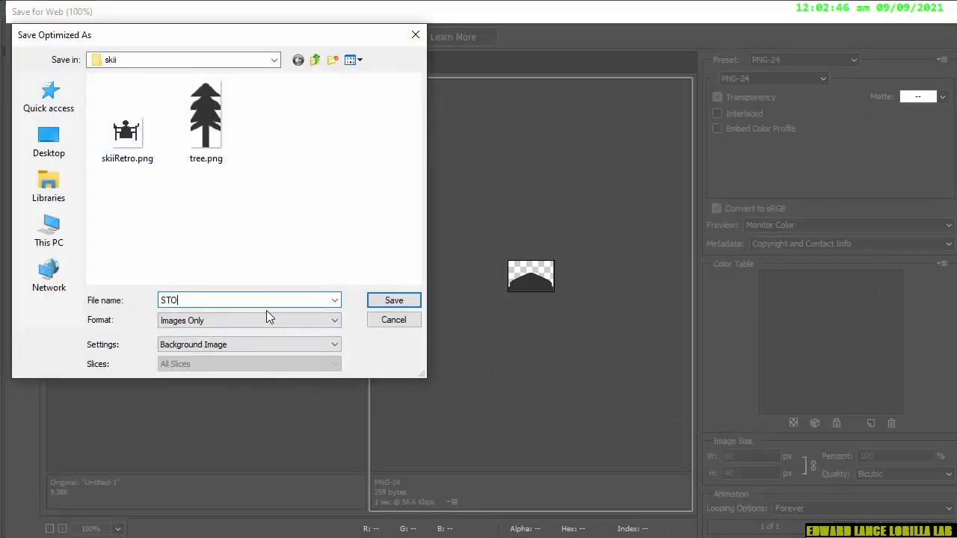
pyautogui.press('Return')
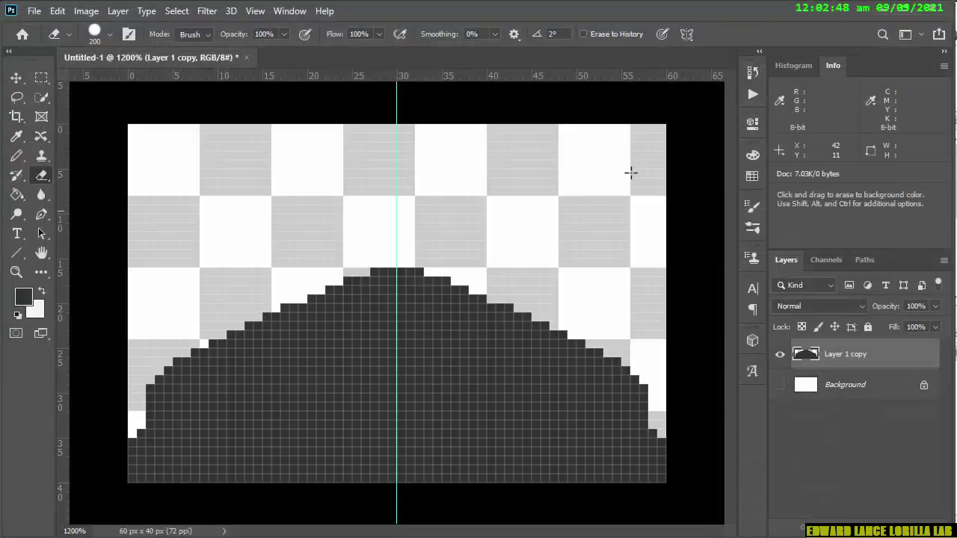
# Quit Photoshop, saving the document as STONE in PSD format in the avoid game folder with Maximize Compatibility on
pyautogui.click(941, 8)
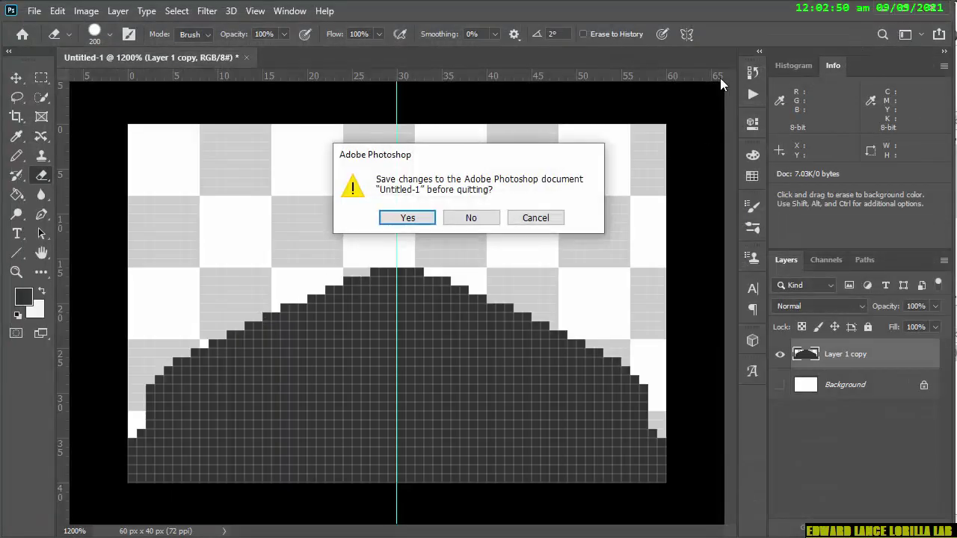
pyautogui.click(408, 218)
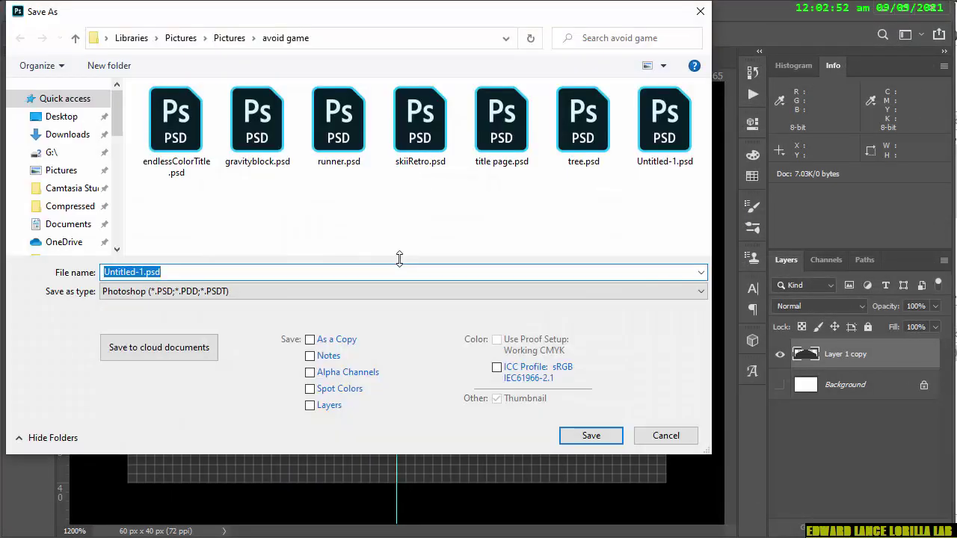
pyautogui.write('STONE')
pyautogui.press('Return')
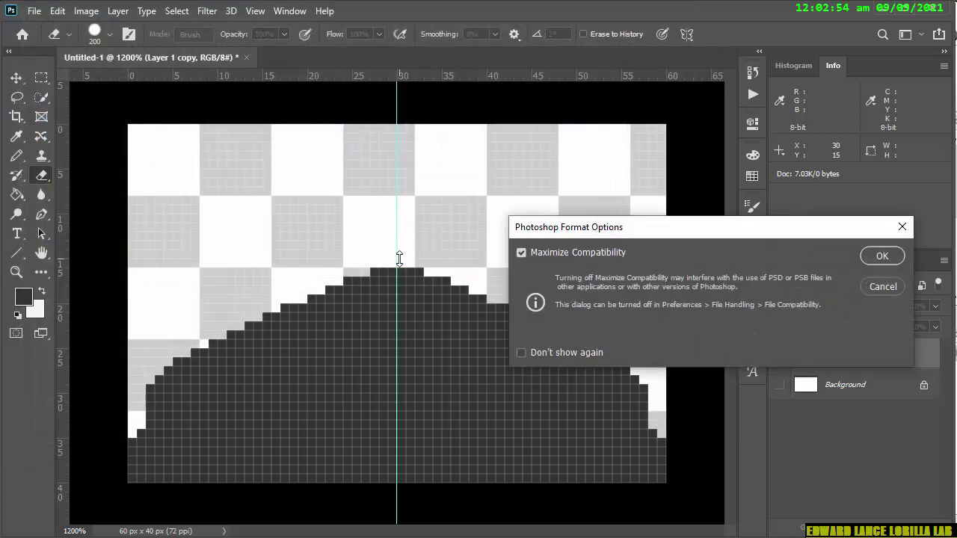
pyautogui.click(877, 258)
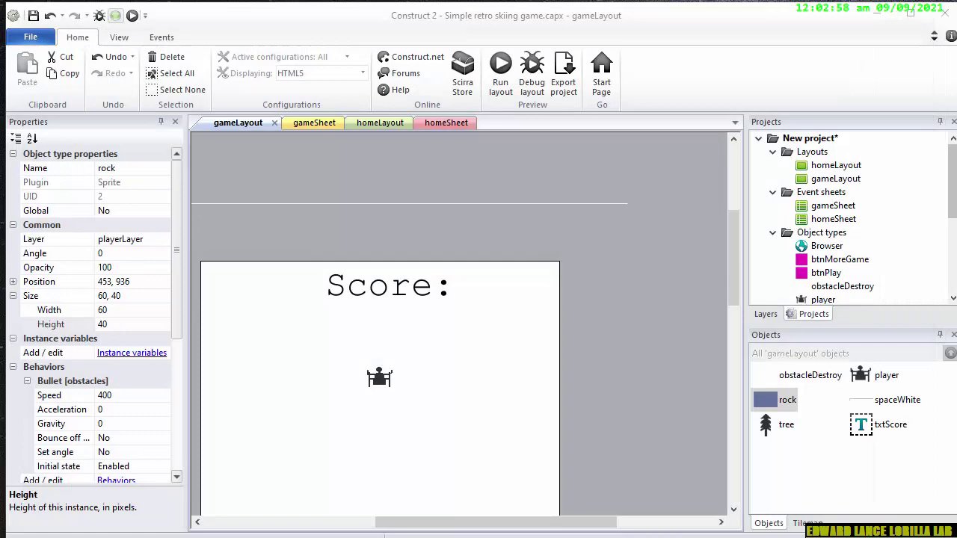
# In Construct 2, open the rock sprite's image for editing and replace the blue placeholder with the exported stone image
pyautogui.doubleClick(778, 403)
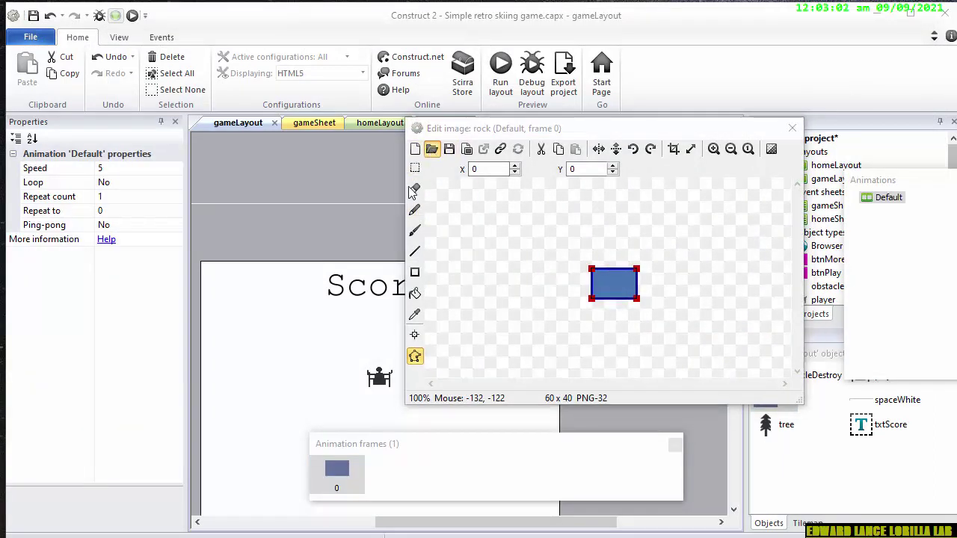
pyautogui.click(432, 149)
pyautogui.doubleClick(576, 352)
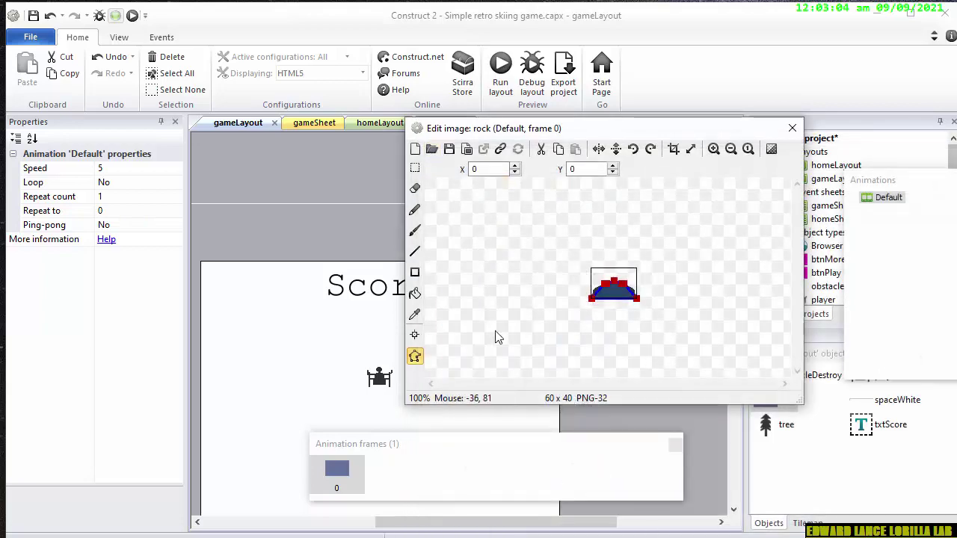
# Set the rock's collision polygon to its bounding box and close the image editor
pyautogui.click(415, 357)
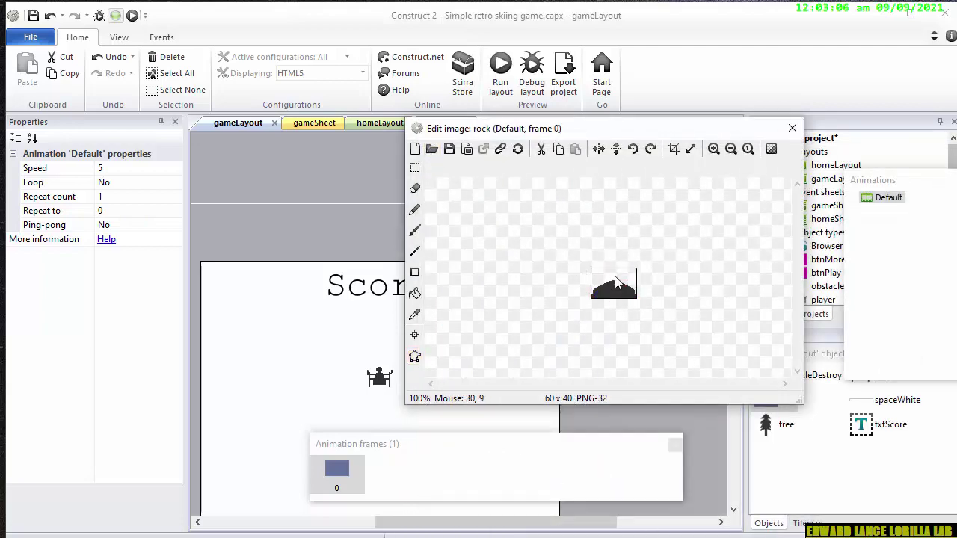
pyautogui.click(415, 357)
pyautogui.rightClick(636, 293)
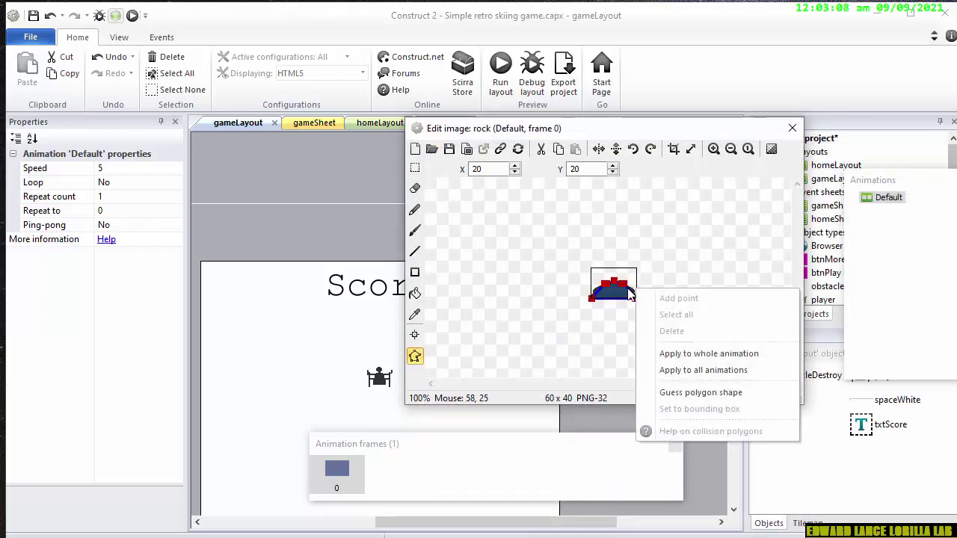
pyautogui.click(672, 410)
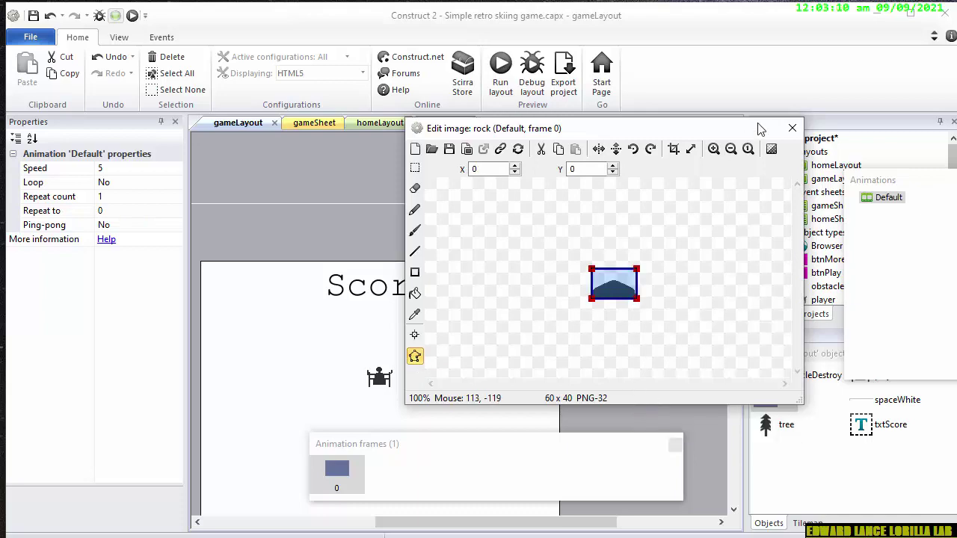
pyautogui.click(793, 128)
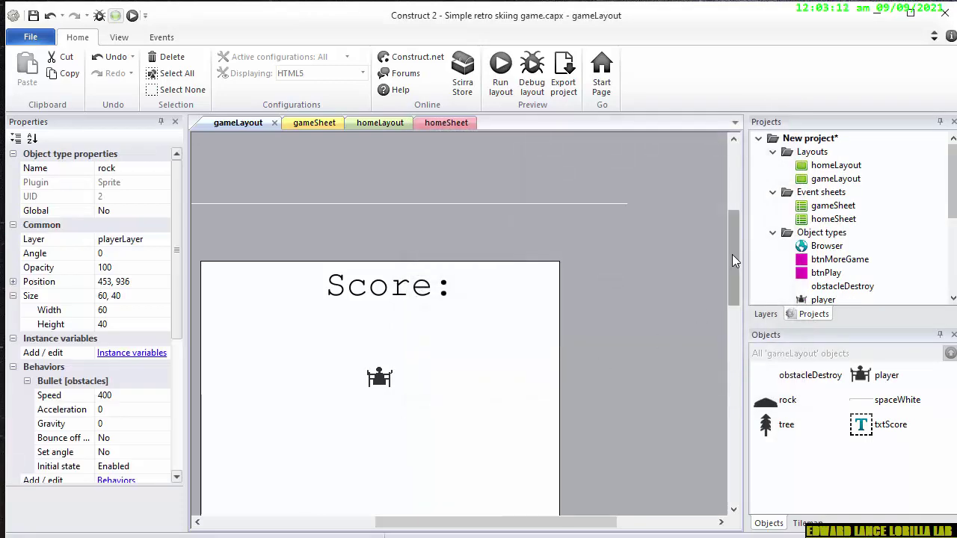
# Run the game layout in the browser to check the new rock obstacles in play, and close the preview
pyautogui.moveTo(731, 254); pyautogui.dragTo(714, 283)
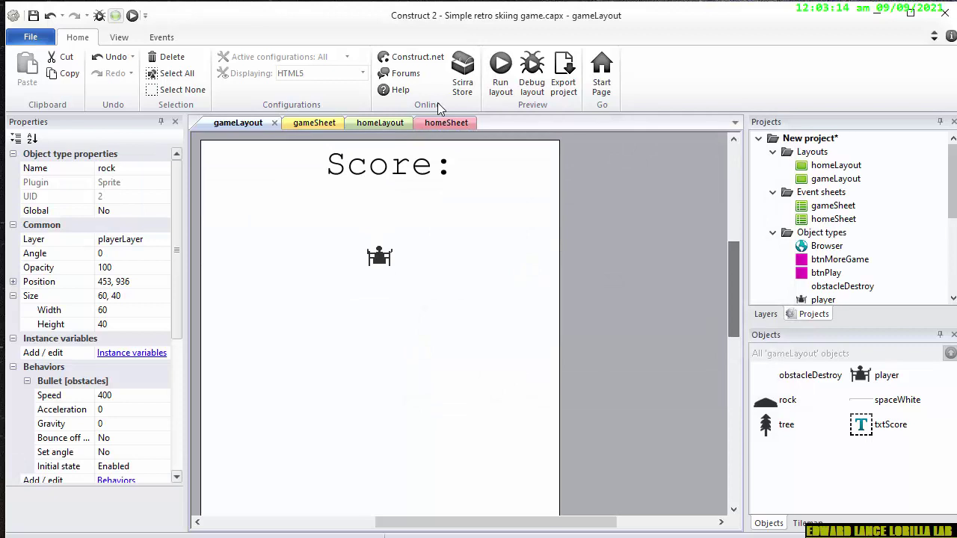
pyautogui.click(500, 74)
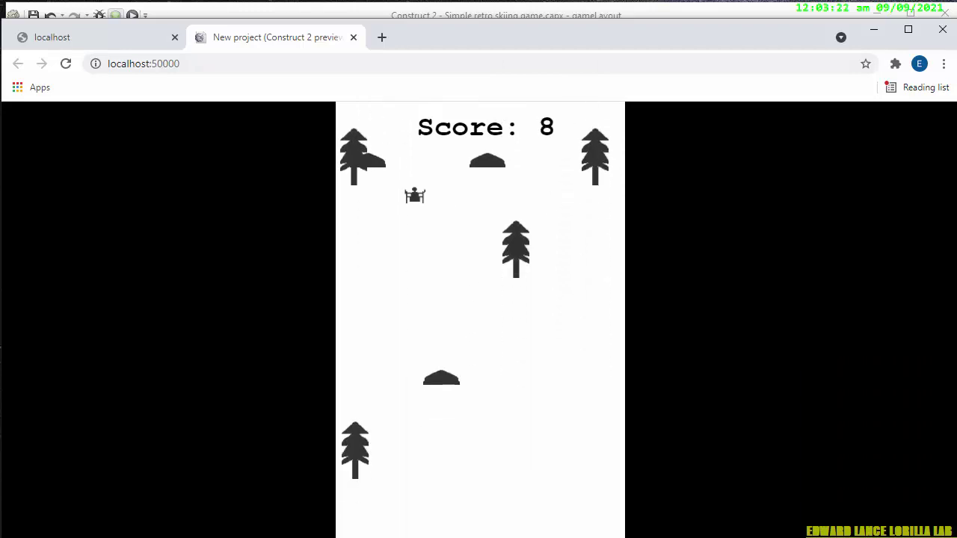
pyautogui.click(444, 395)
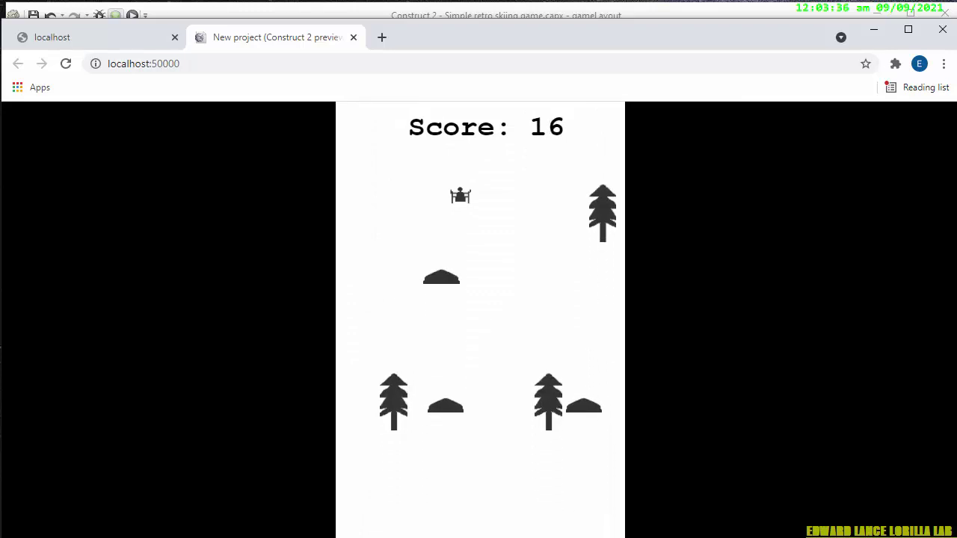
pyautogui.click(943, 28)
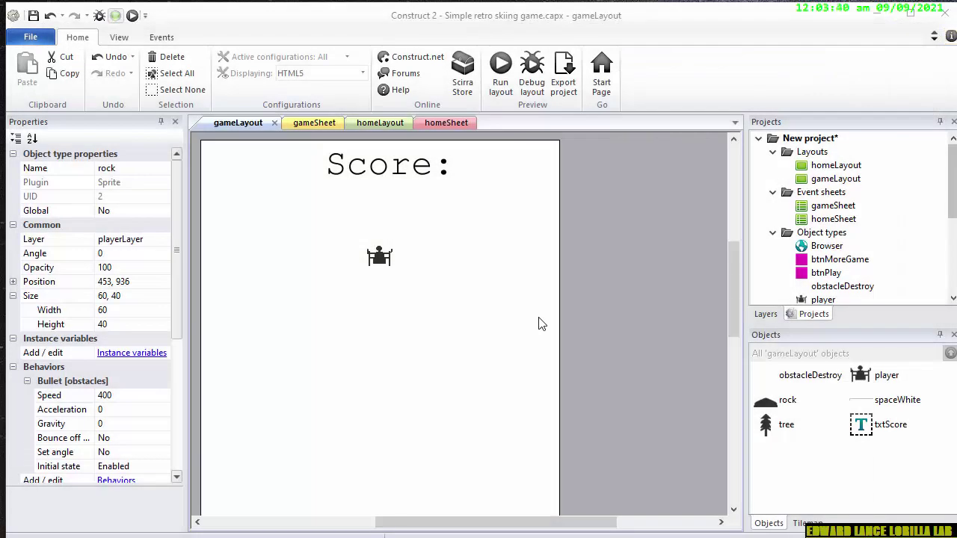